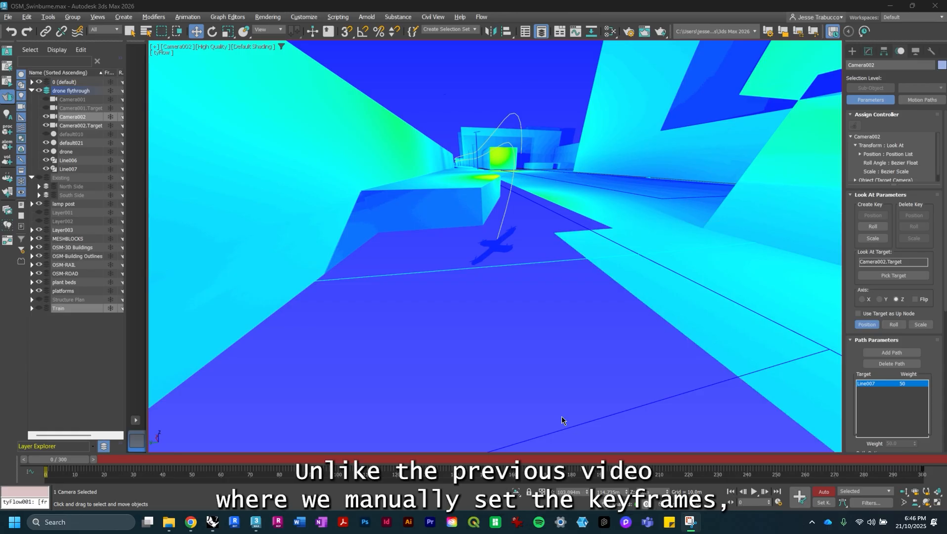
- Play the camera flythrough animation and stop it partway
left_click(749, 492)
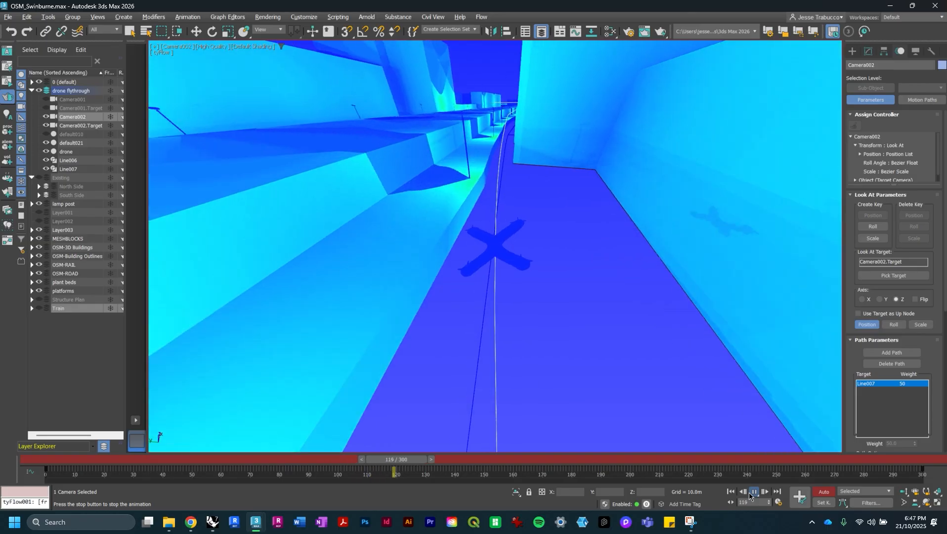
left_click(749, 493)
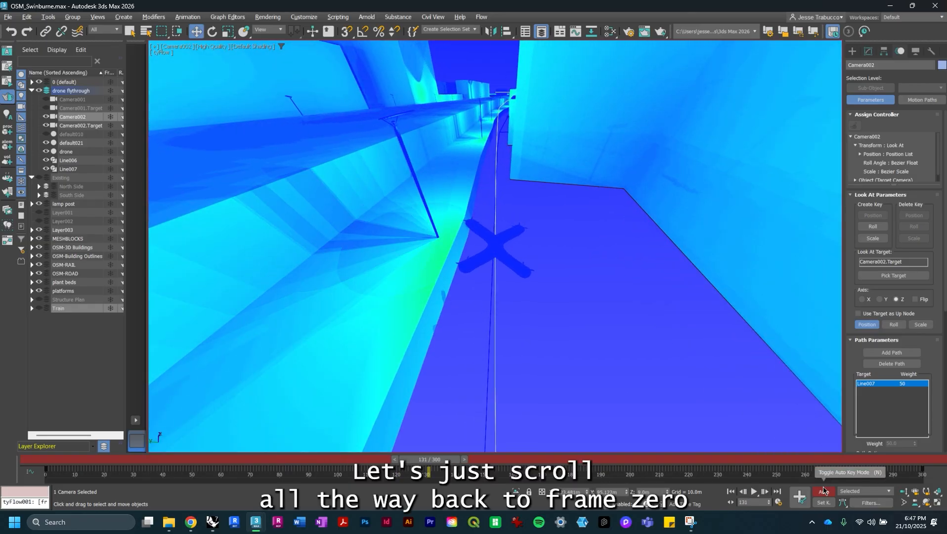
- Turn off Auto Key mode and return the time slider to frame 0
left_click(824, 492)
left_click_drag(429, 459, 67, 457)
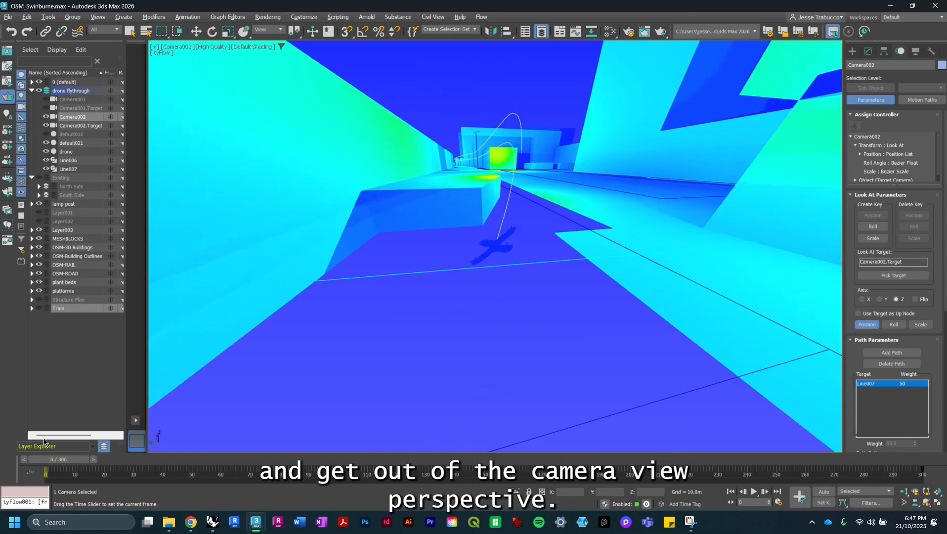
- Switch the viewport from the camera to a perspective view and orbit around the scene to examine the drone
left_click(174, 50)
left_click(183, 84)
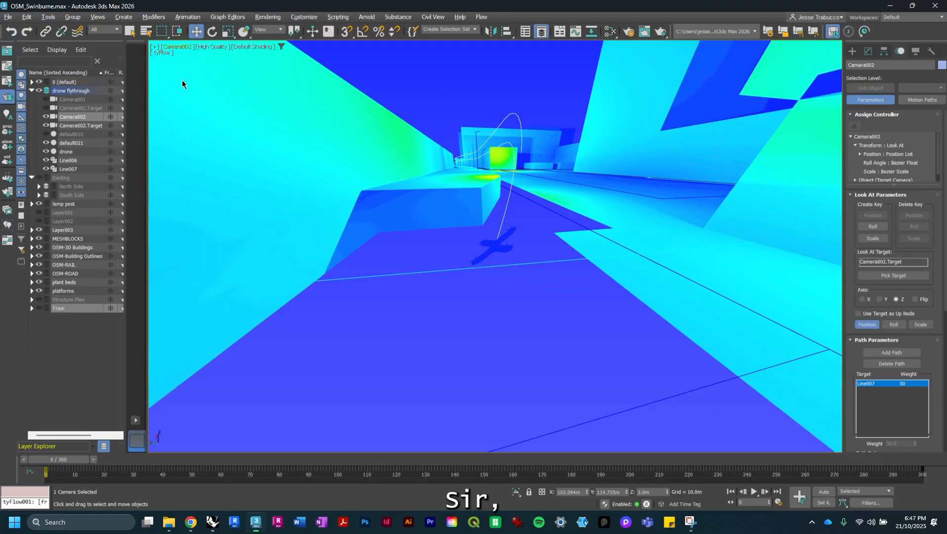
middle_click_drag(543, 204, 531, 230, "alt")
scroll(532, 230, "down", 5)
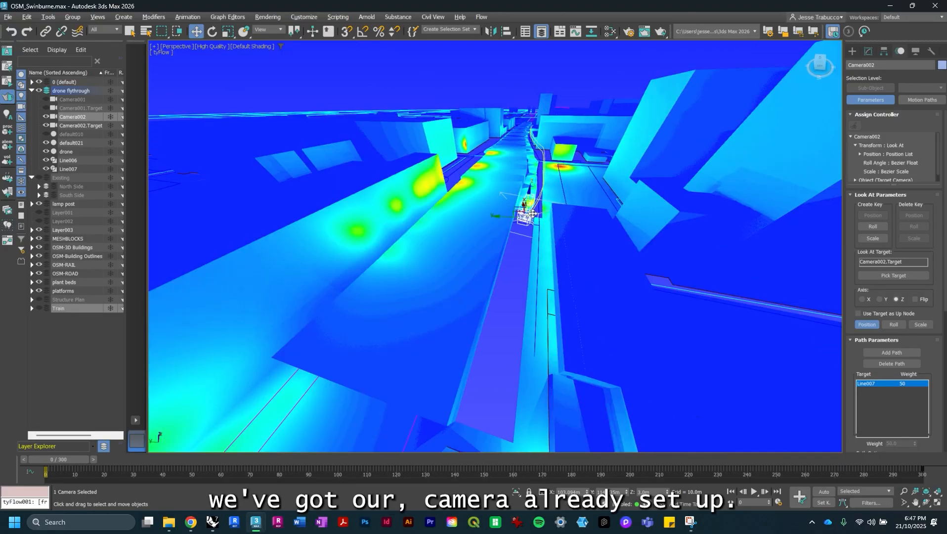
middle_click_drag(638, 183, 596, 209, "alt")
middle_click_drag(477, 242, 494, 210)
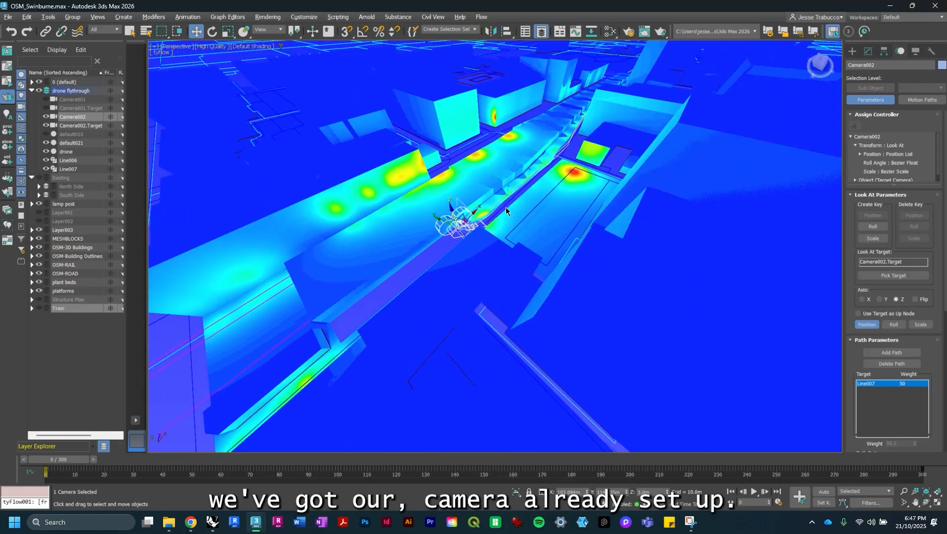
scroll(490, 215, "up", 8)
scroll(491, 215, "down", 5)
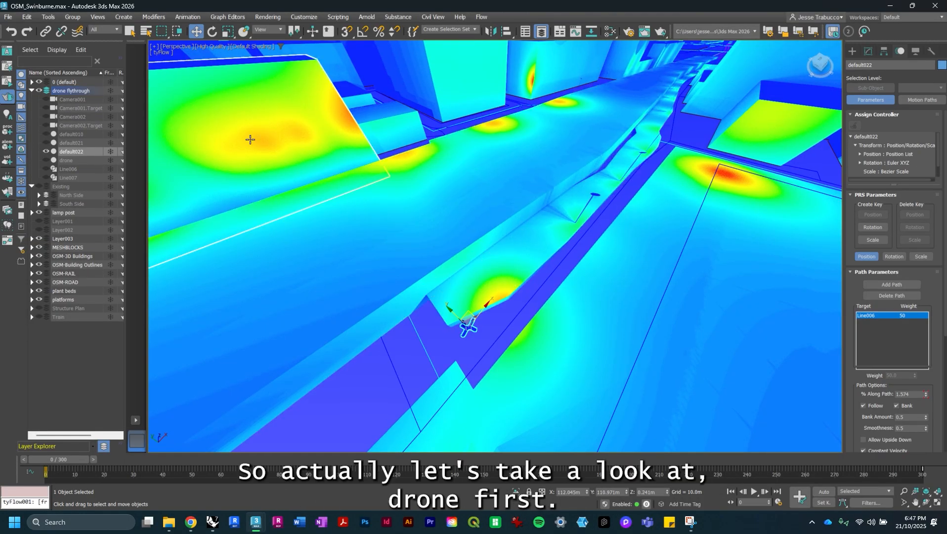
- In top view, start the Line spline tool and place the first path vertices from the drone along the alleyway
key("t")
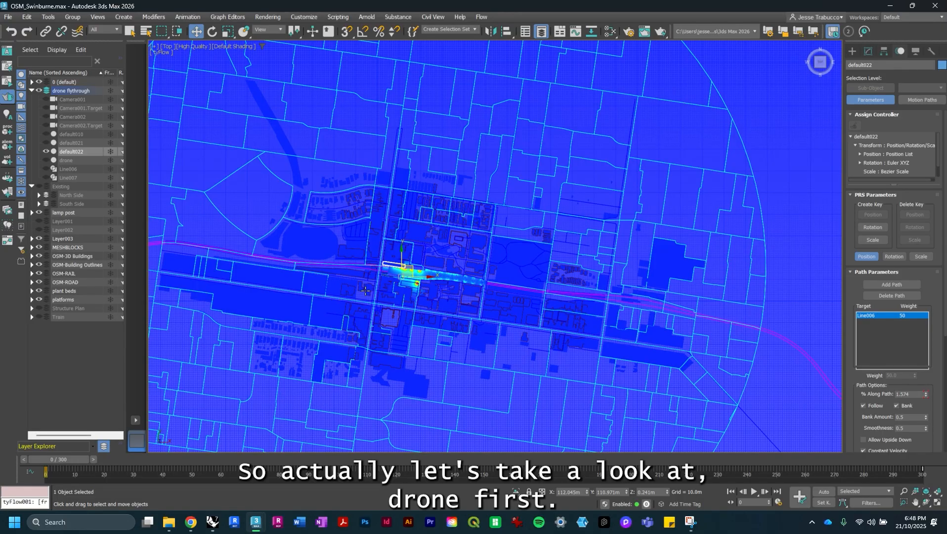
scroll(400, 270, "up", 10)
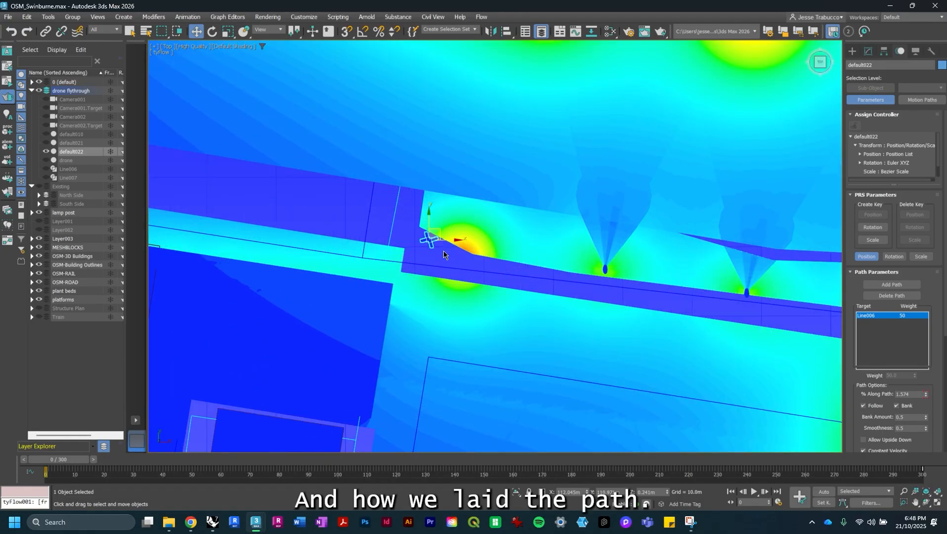
left_click(868, 52)
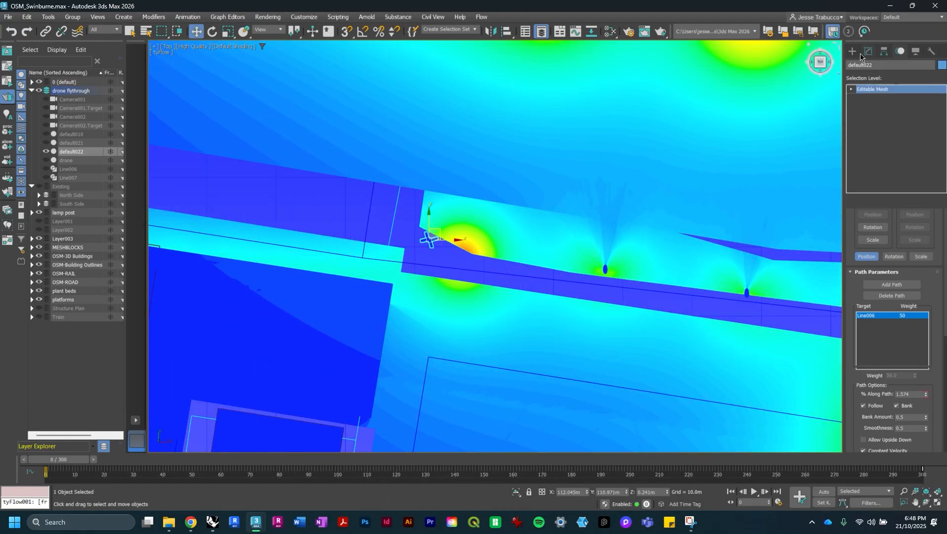
left_click(855, 52)
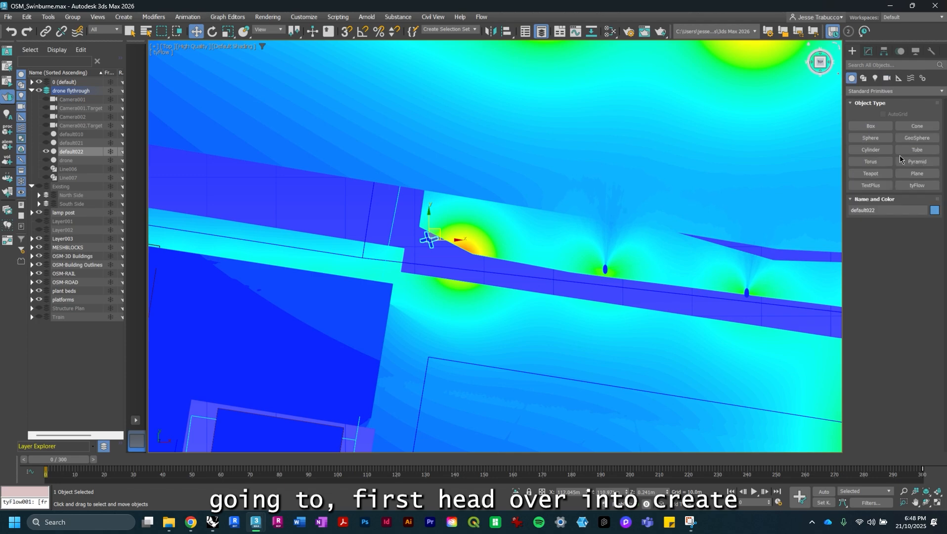
left_click(864, 78)
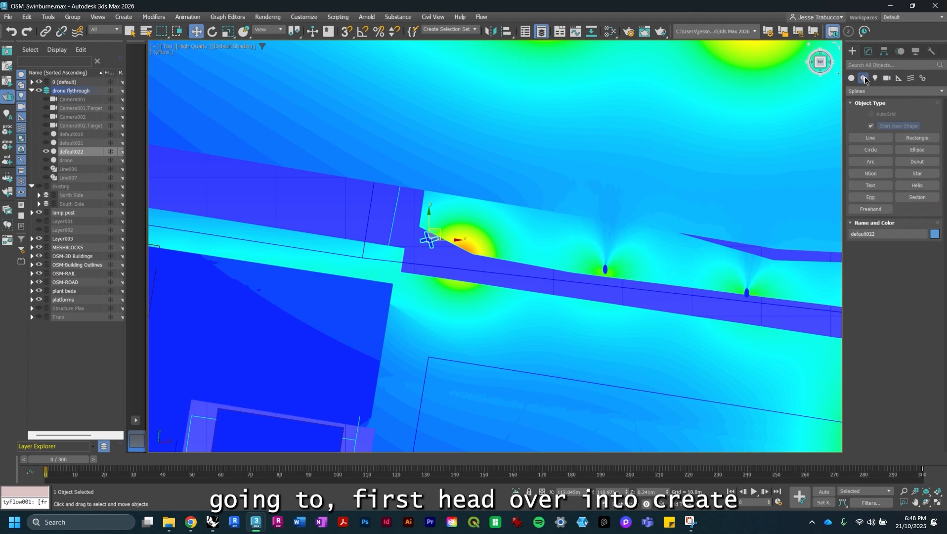
left_click(875, 139)
scroll(436, 180, "down", 2)
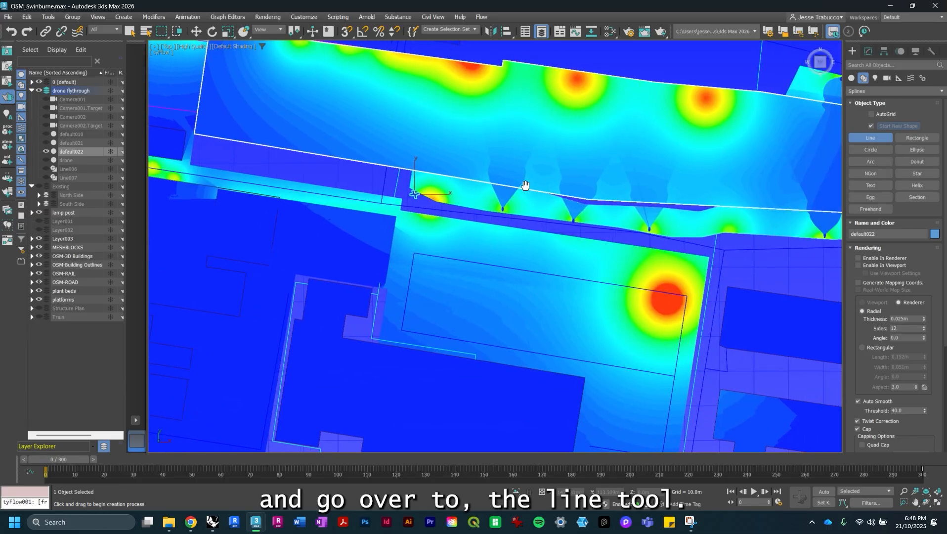
scroll(436, 179, "down", 2)
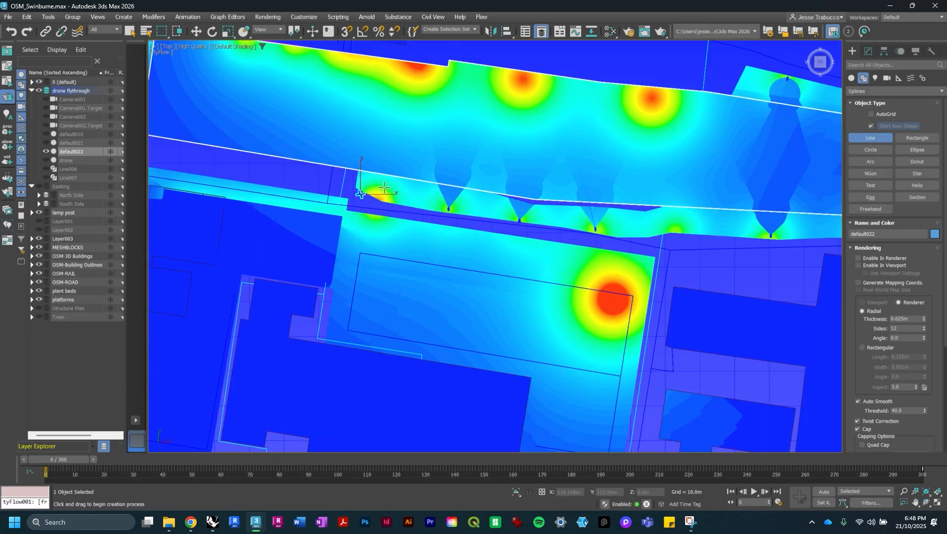
left_click(349, 195)
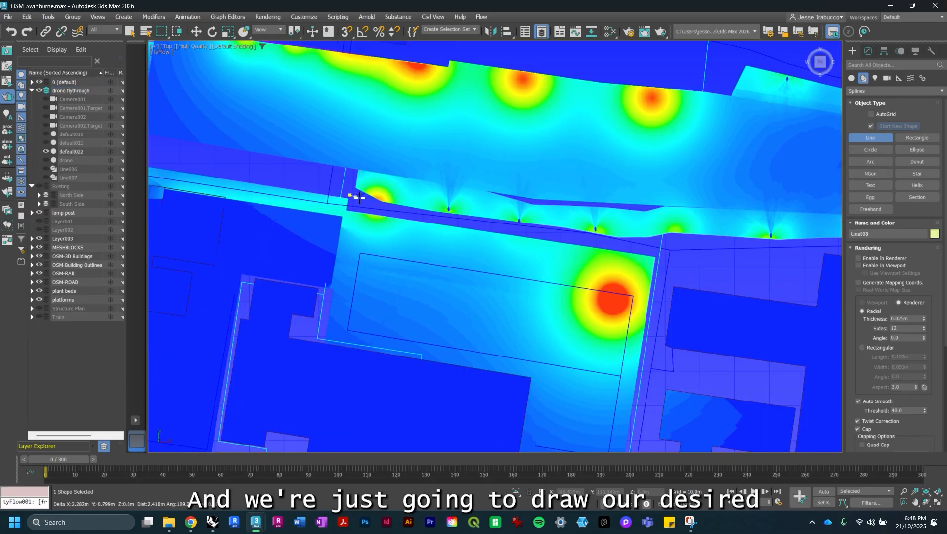
left_click(412, 214)
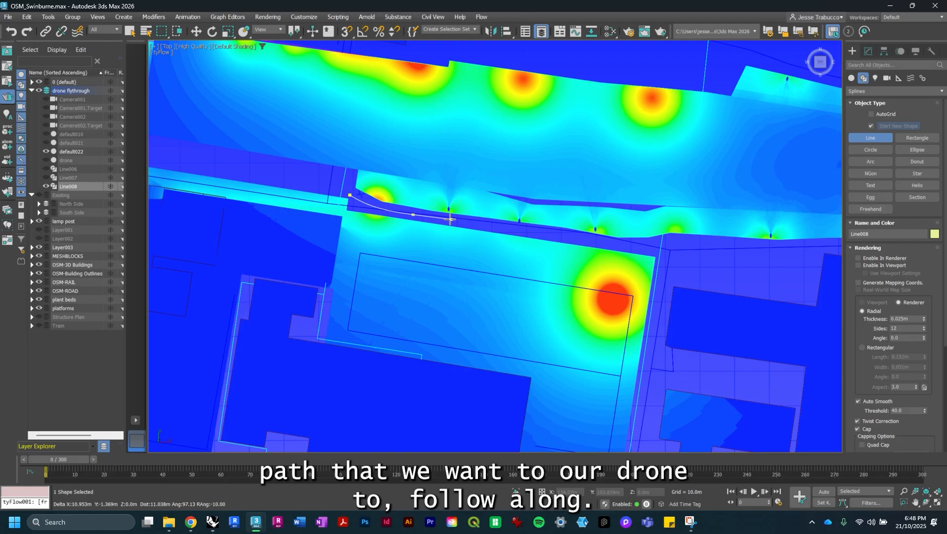
left_click(560, 229)
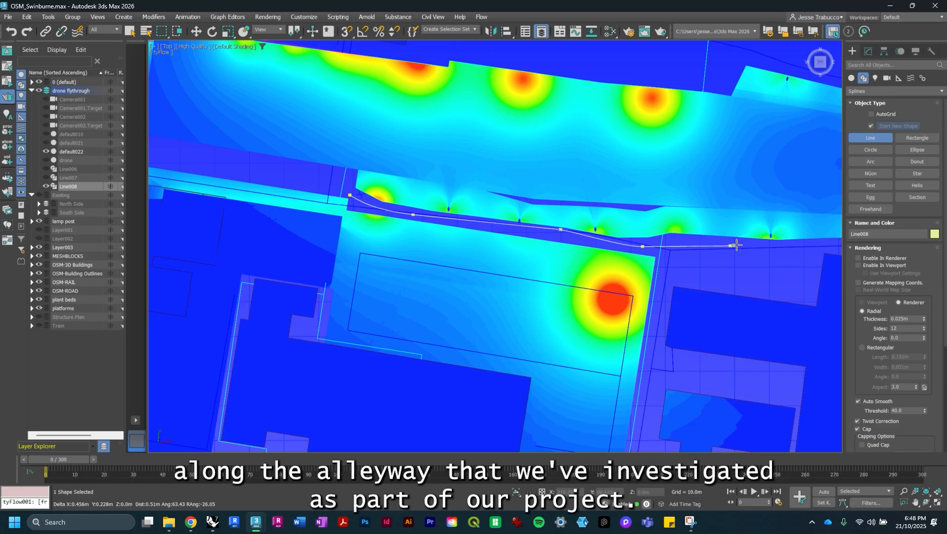
- Continue placing path vertices eastward along the alleyway and finish the line
left_click(788, 248)
middle_click_drag(729, 244, 477, 236)
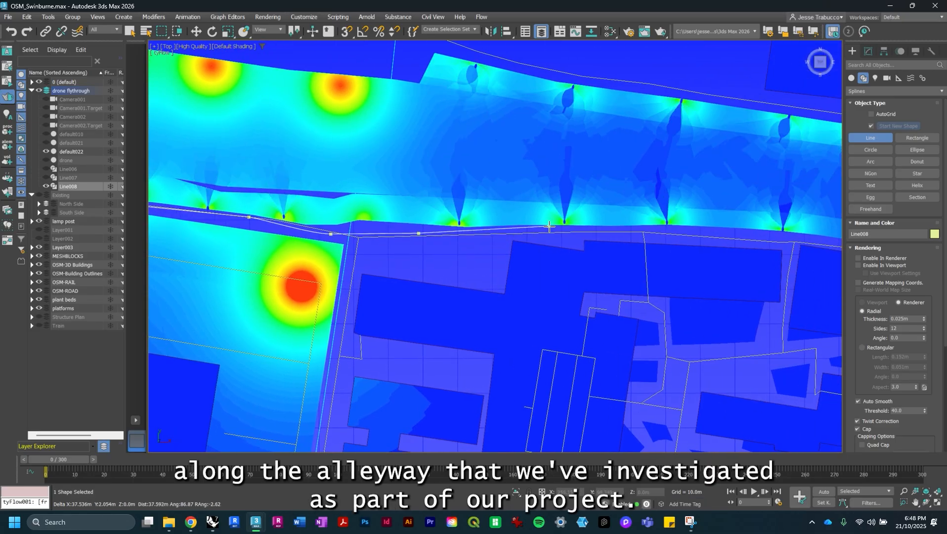
left_click(554, 228)
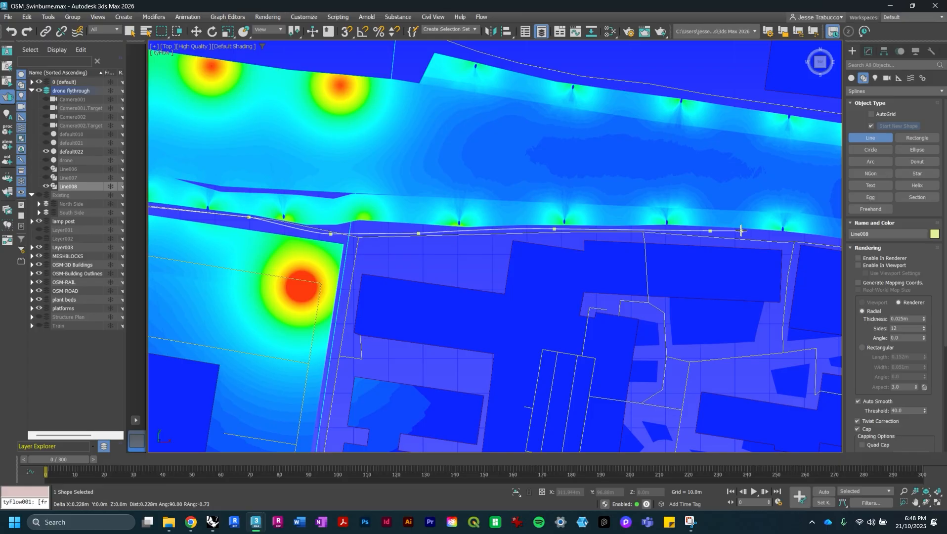
middle_click_drag(782, 231, 513, 178)
scroll(514, 178, "down", 2)
scroll(519, 178, "up", 2)
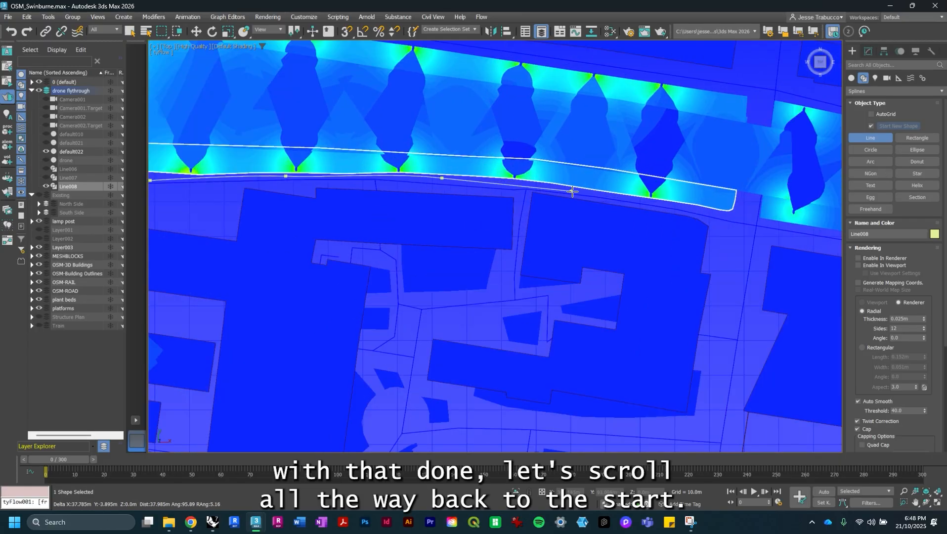
left_click(609, 199)
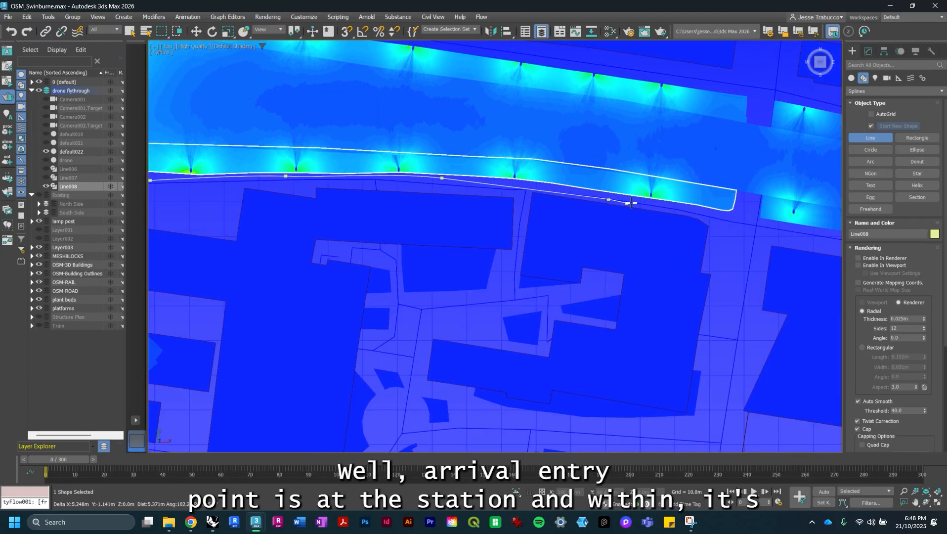
left_click(708, 214)
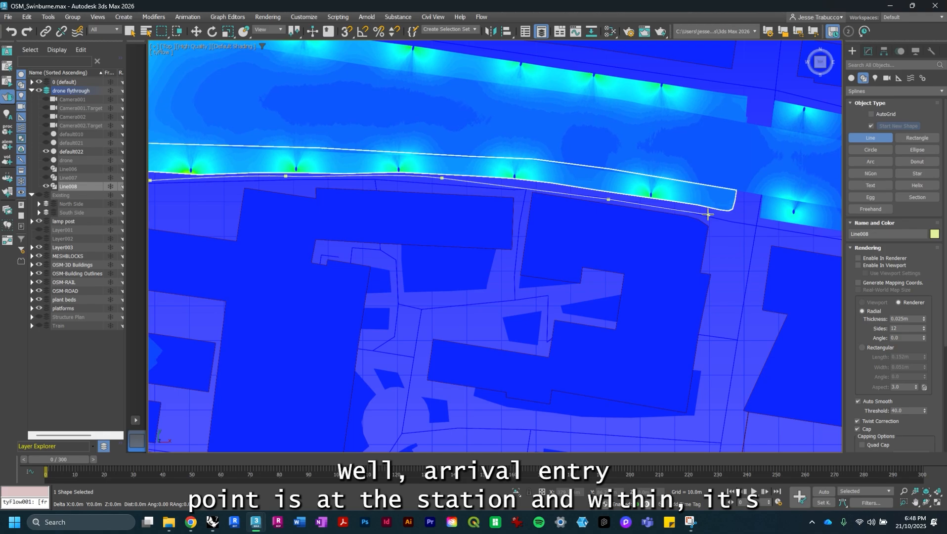
right_click(708, 214)
- Switch the viewport back to Perspective and zoom in on the start of the new path
scroll(415, 169, "down", 5)
middle_click_drag(419, 169, 605, 181)
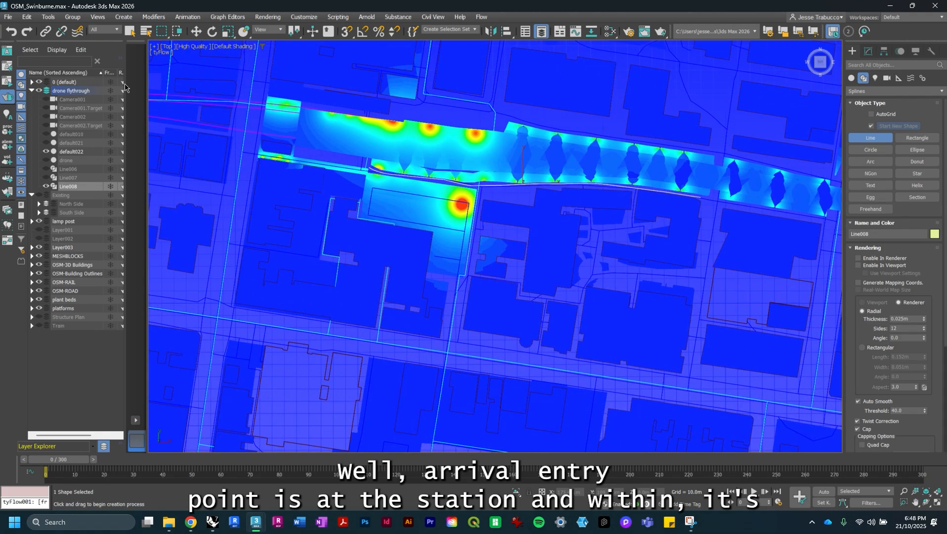
left_click(168, 46)
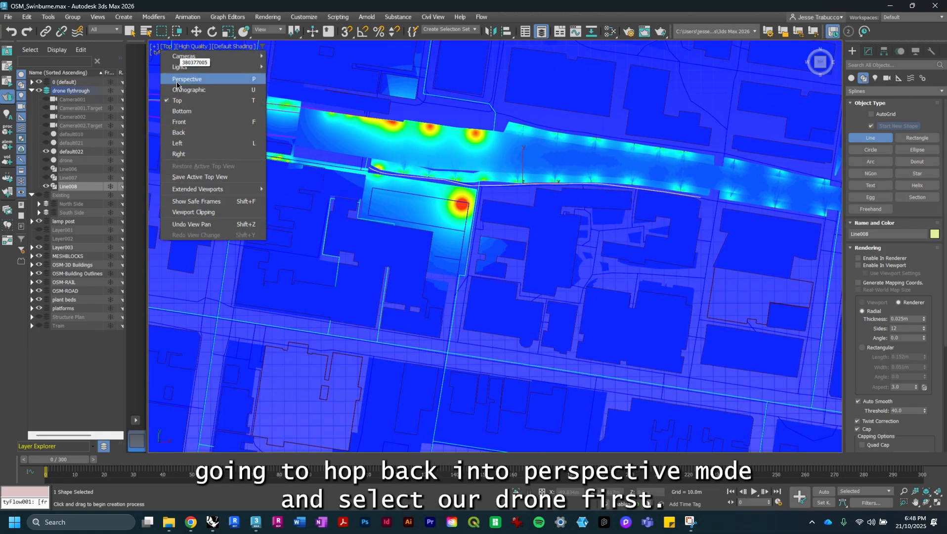
left_click(196, 84)
middle_click_drag(357, 247, 401, 246, "alt")
scroll(395, 260, "up", 6)
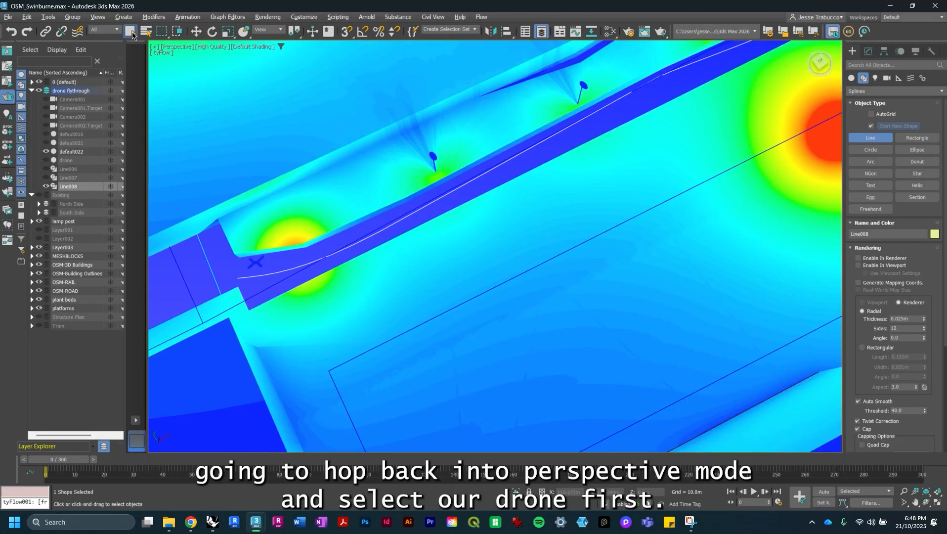
- Inspect the drone's position against the new path, selecting the drone and then the line
right_click(275, 271)
left_click(255, 262)
middle_click_drag(257, 264, 376, 262, "alt")
scroll(258, 254, "up", 5)
middle_click_drag(256, 234, 365, 271)
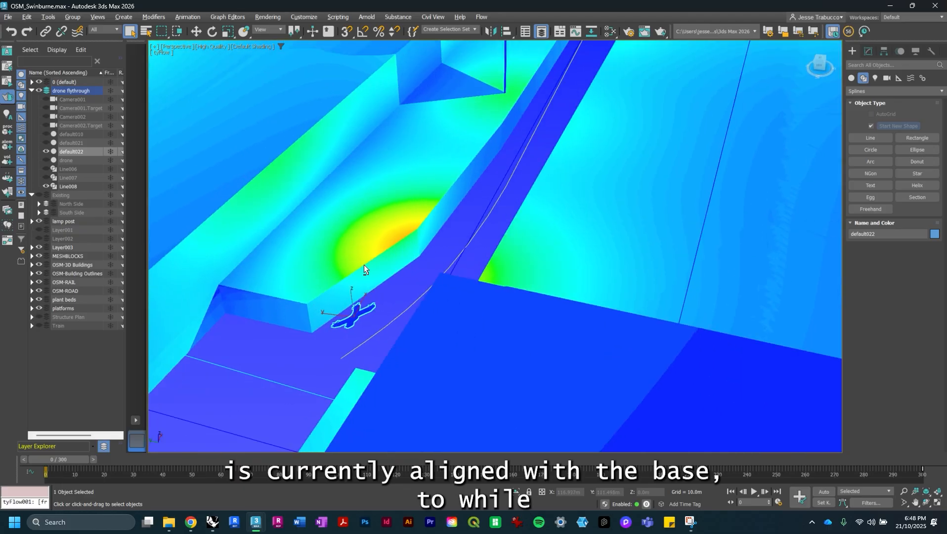
middle_click_drag(372, 306, 392, 311, "alt")
left_click(392, 311)
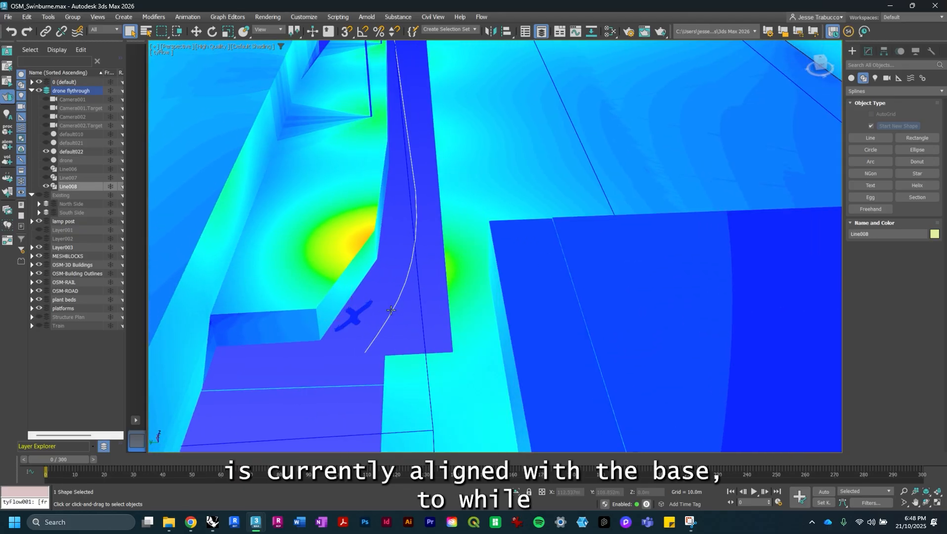
- Move the selected line up to an absolute Z height of 8 m with the Move tool's transform type-in
left_click(868, 52)
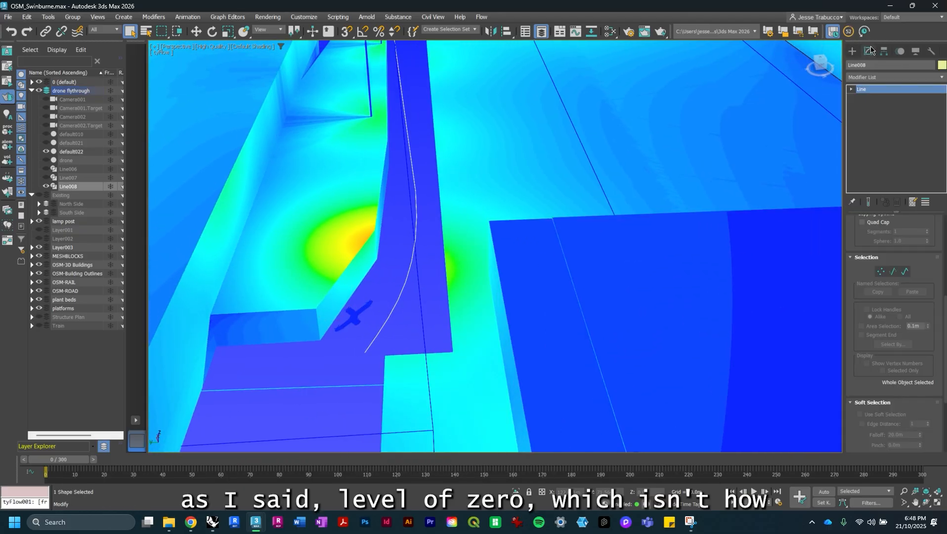
scroll(489, 171, "down", 4)
middle_click_drag(490, 210, 503, 250)
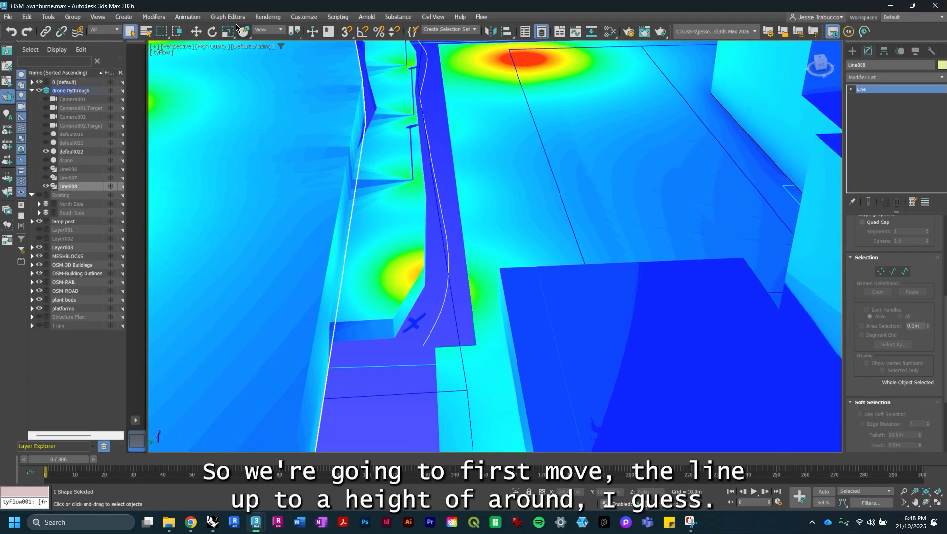
left_click(195, 31)
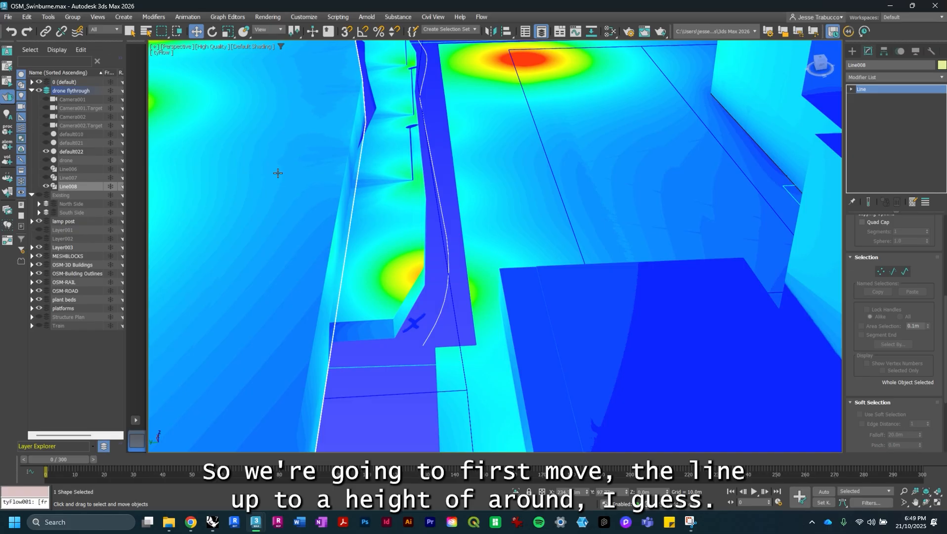
scroll(439, 124, "down", 5)
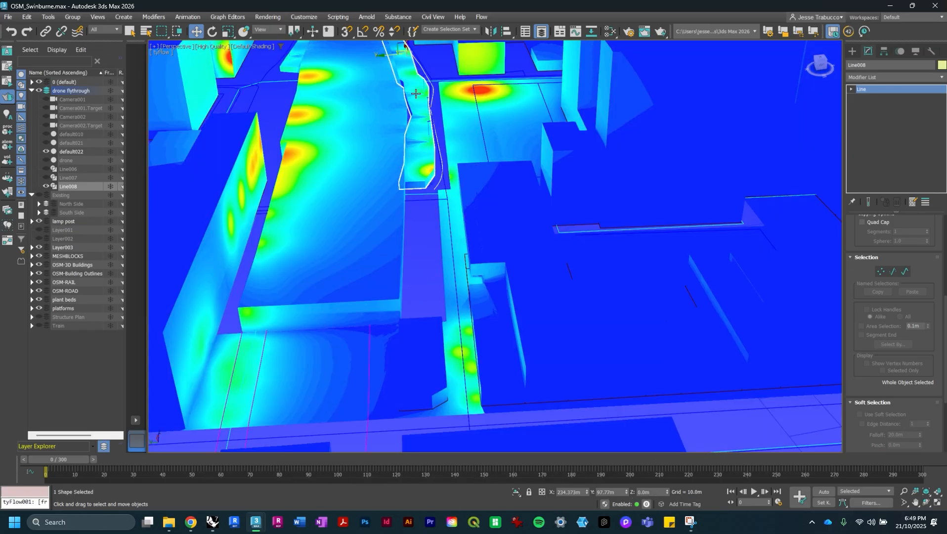
scroll(380, 106, "up", 4)
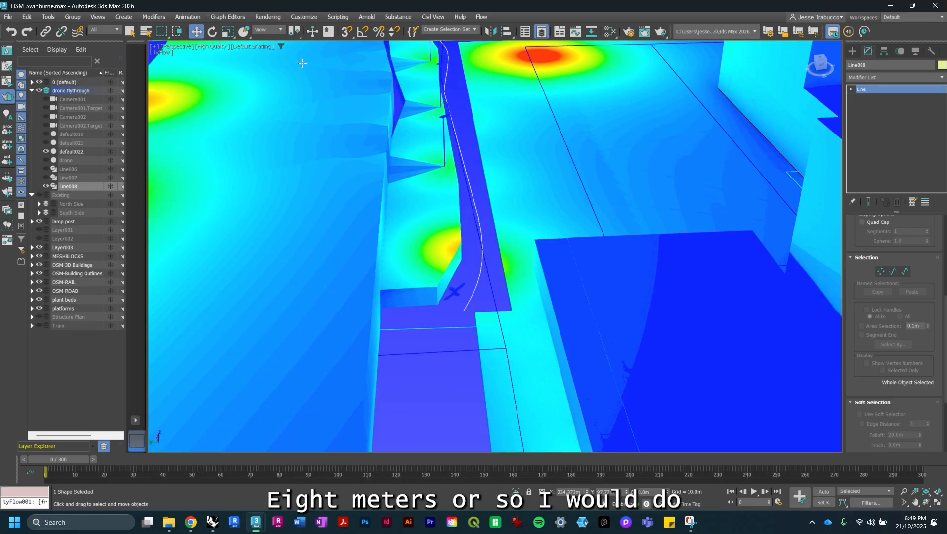
right_click(194, 33)
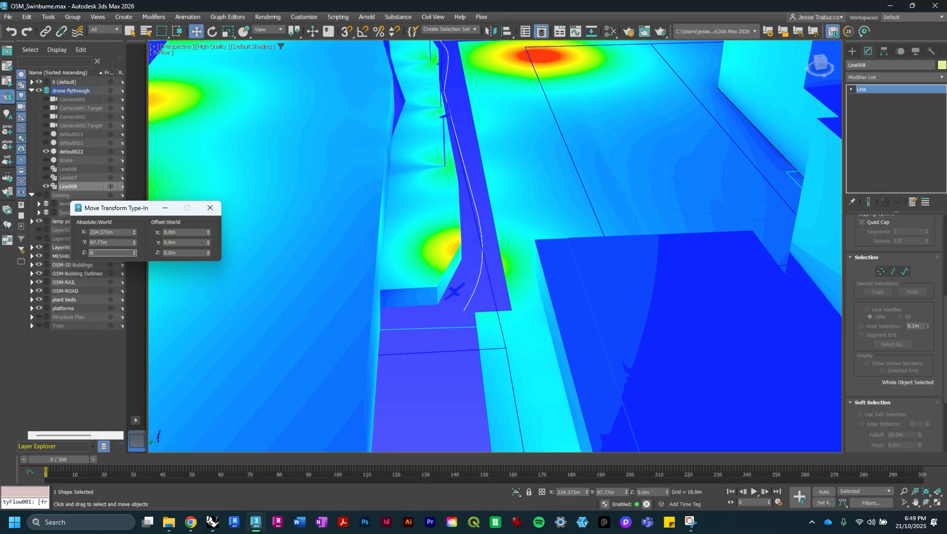
key("Return")
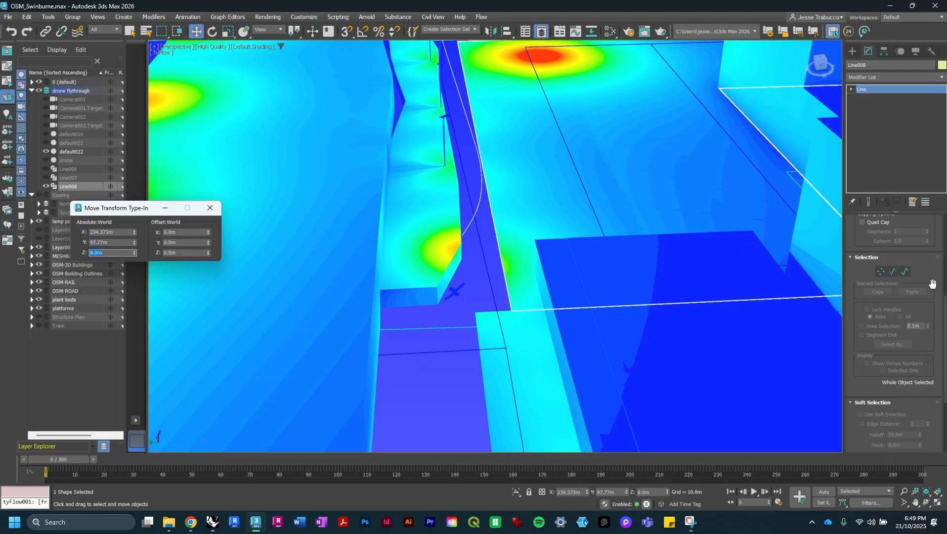
- Move the new line's first vertex down to an absolute Z height of 0 m
left_click(880, 272)
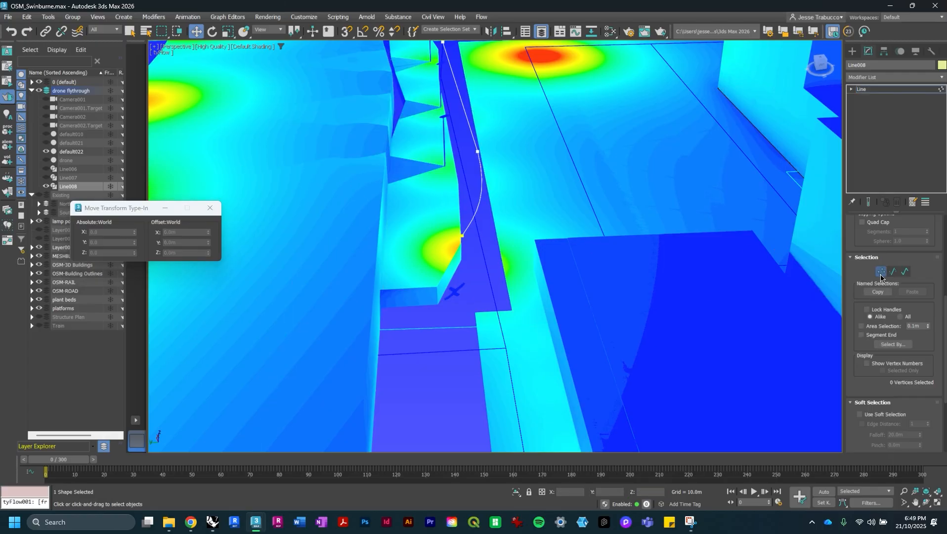
left_click(462, 235)
double_click(89, 253)
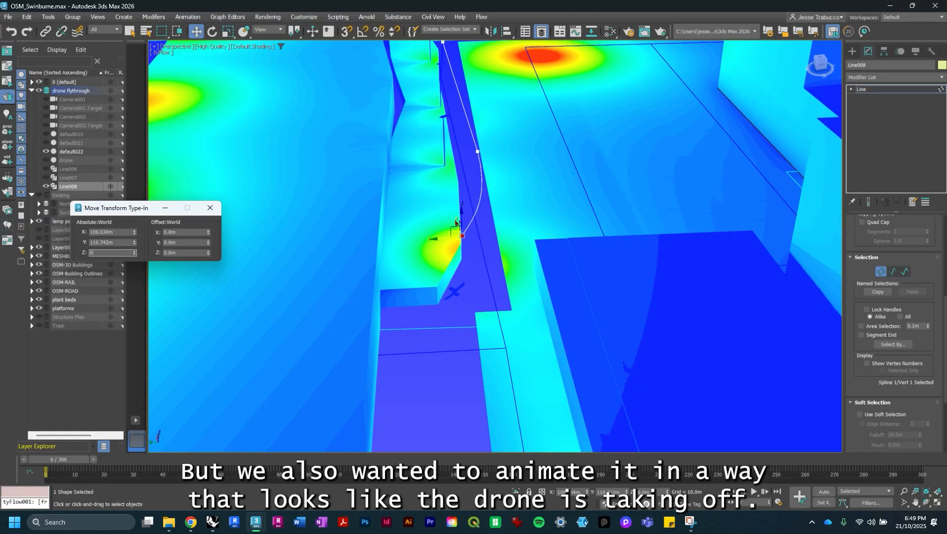
key("Return")
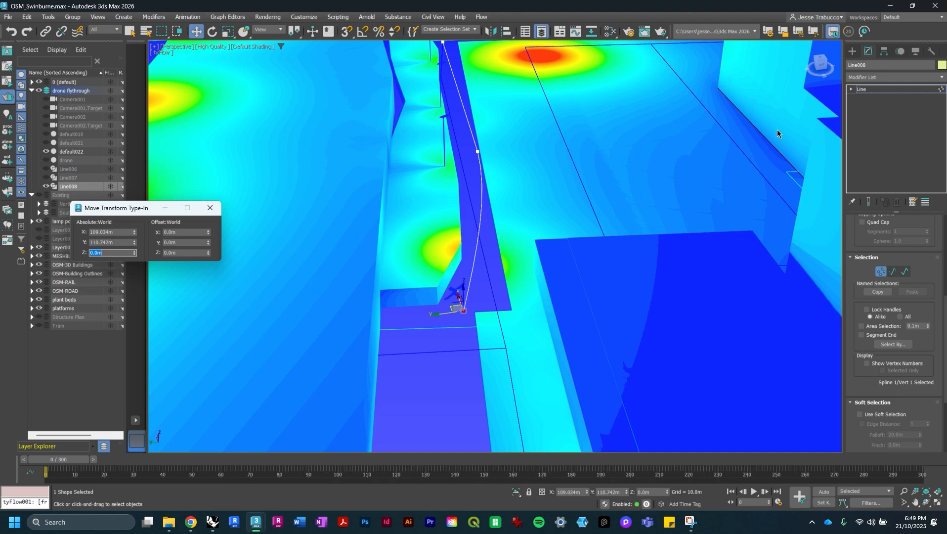
- Duplicate the path line and move the copy to an absolute Z height of 15 m
left_click(879, 271)
middle_click_drag(679, 302, 636, 303)
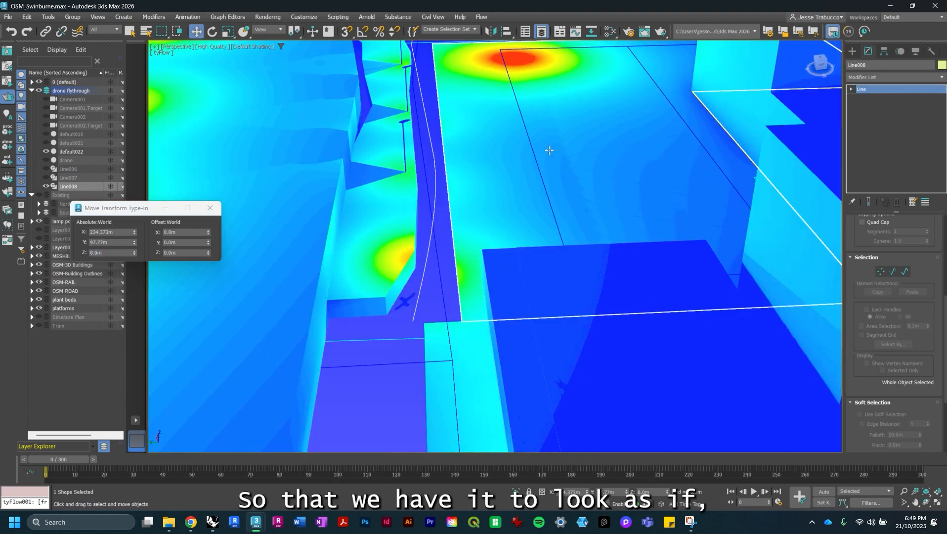
middle_click_drag(549, 150, 563, 302)
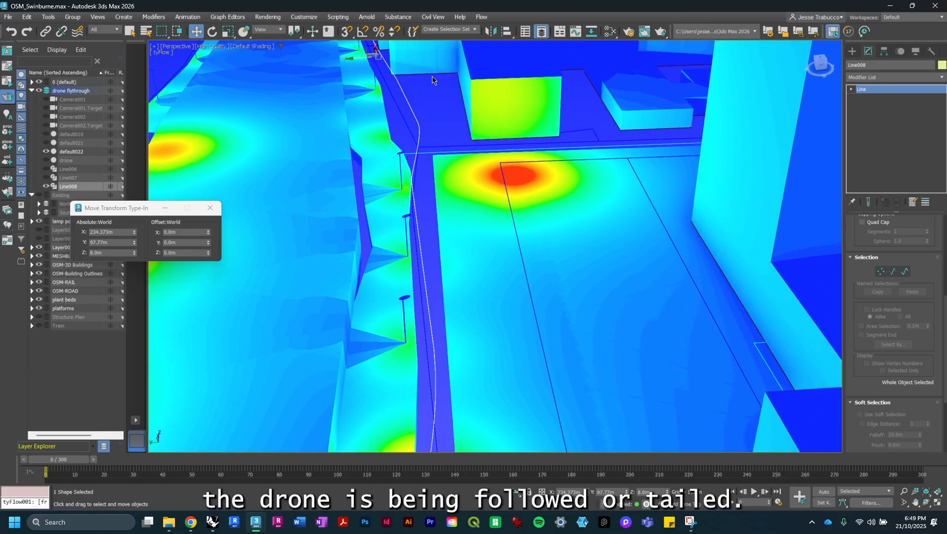
scroll(432, 80, "down", 3)
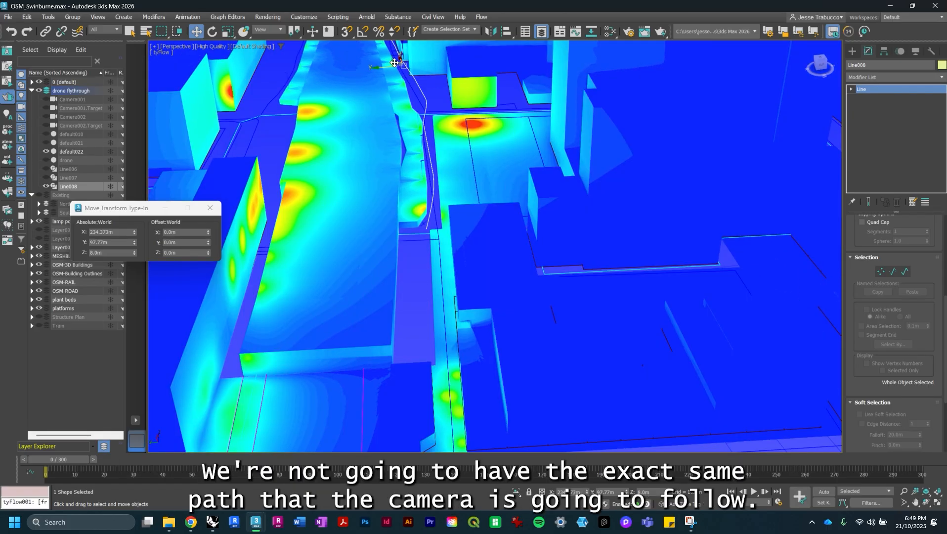
left_click_drag(394, 63, 400, 72, "shift")
left_click(516, 301)
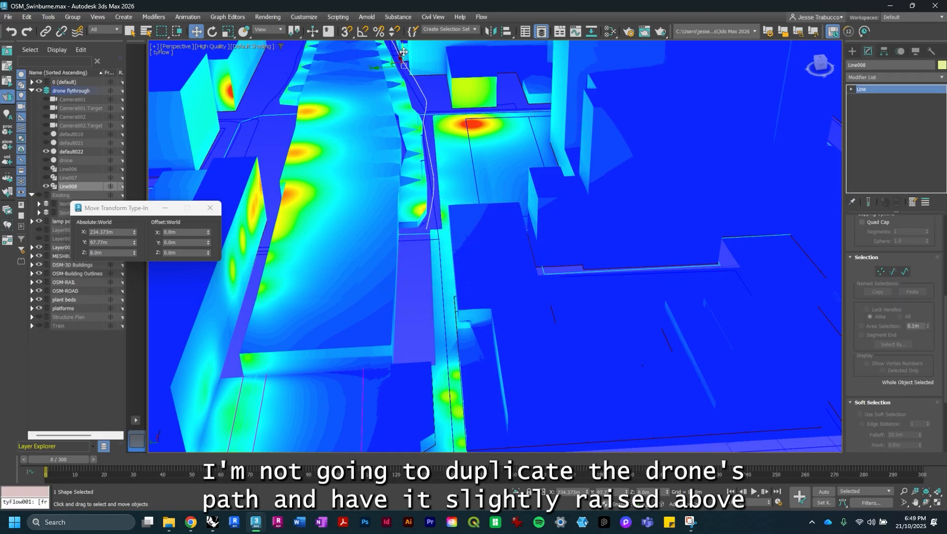
left_click_drag(403, 48, 402, 43, "shift")
left_click(474, 301)
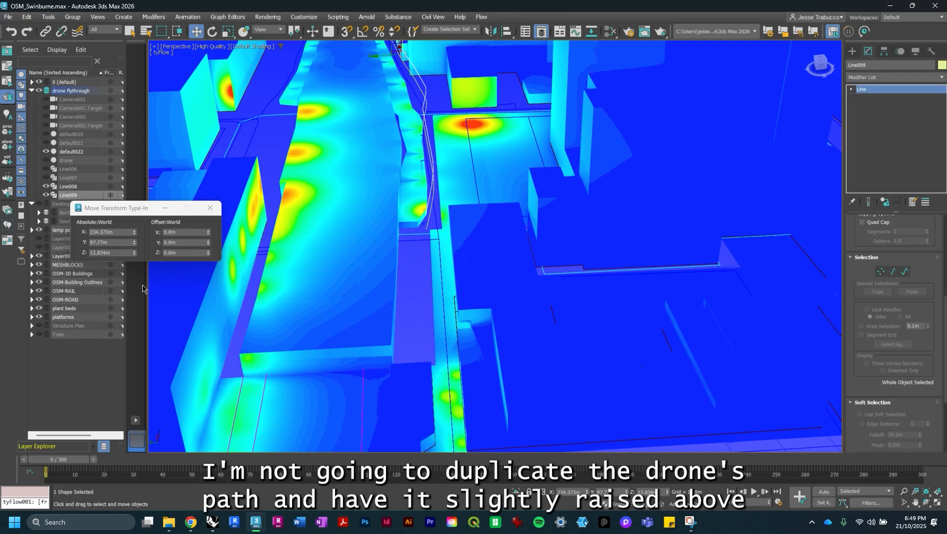
double_click(111, 253)
type("15")
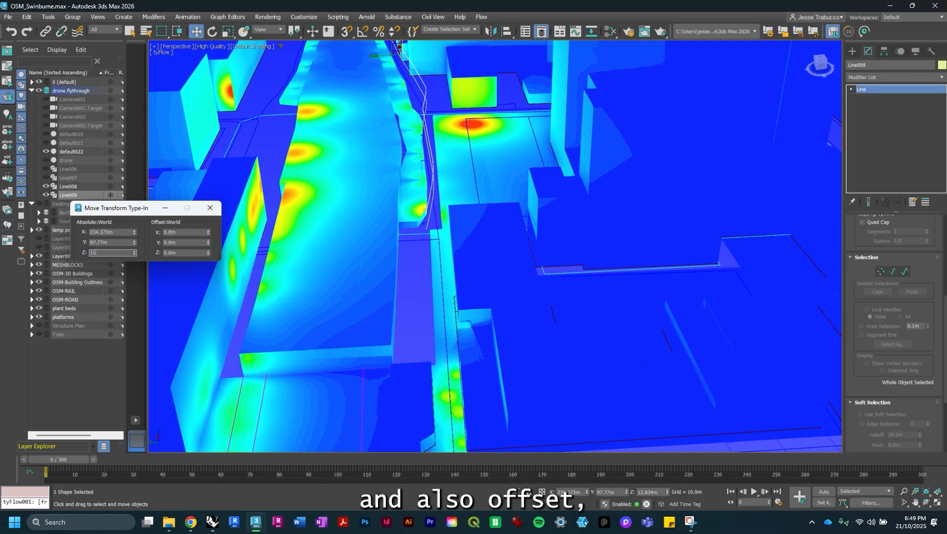
key("Return")
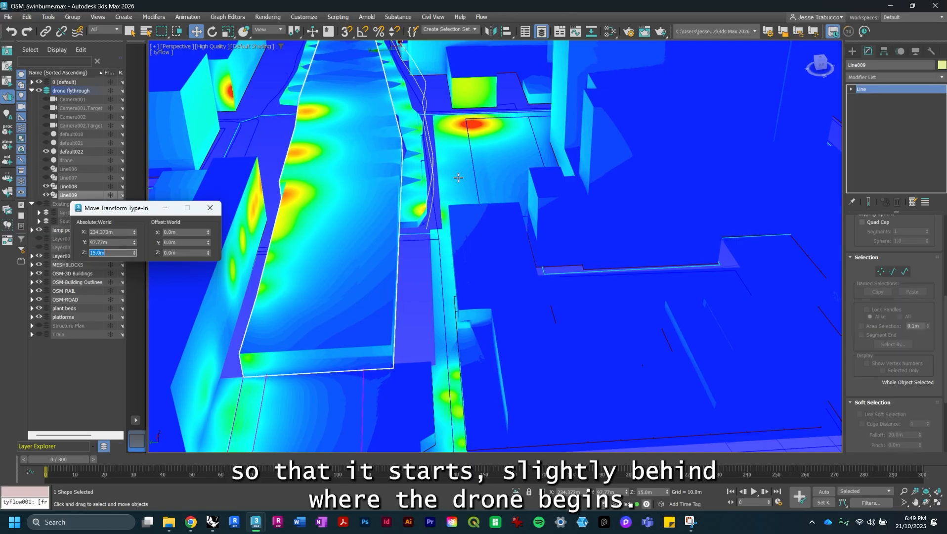
- Drag the copied line's first vertex back so this path starts slightly behind the drone
middle_click_drag(378, 222, 440, 186, "alt")
scroll(321, 289, "up", 6)
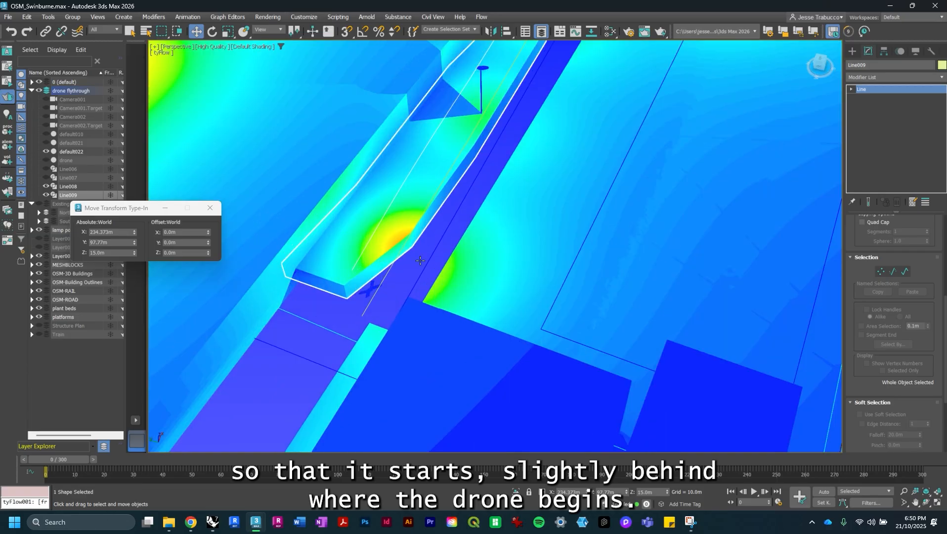
left_click(882, 273)
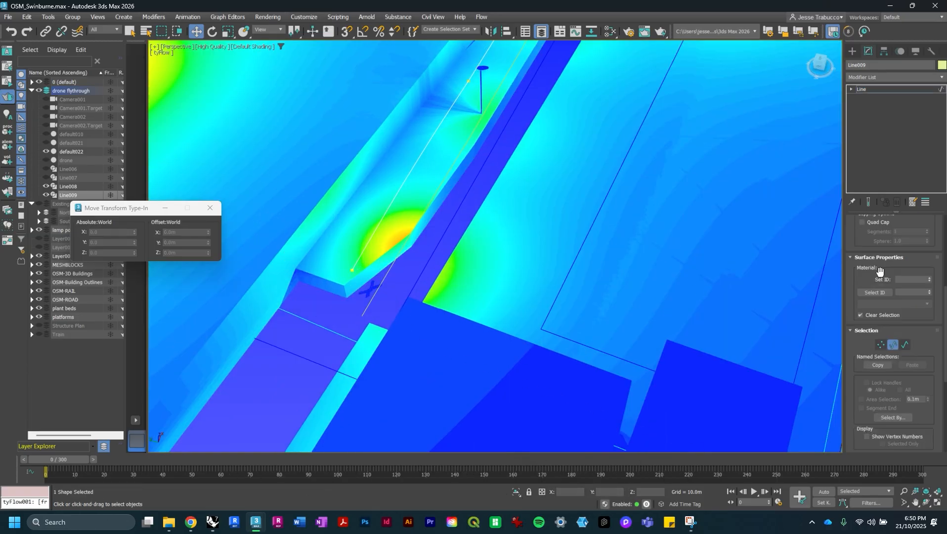
left_click(352, 269)
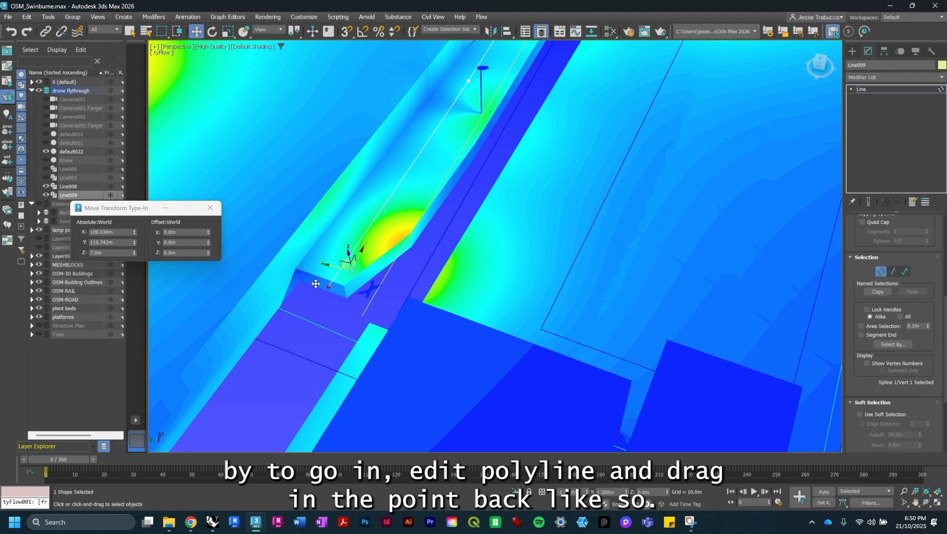
left_click_drag(316, 284, 230, 379)
middle_click_drag(230, 379, 408, 228)
left_click_drag(426, 218, 380, 294)
middle_click_drag(411, 287, 434, 249, "alt")
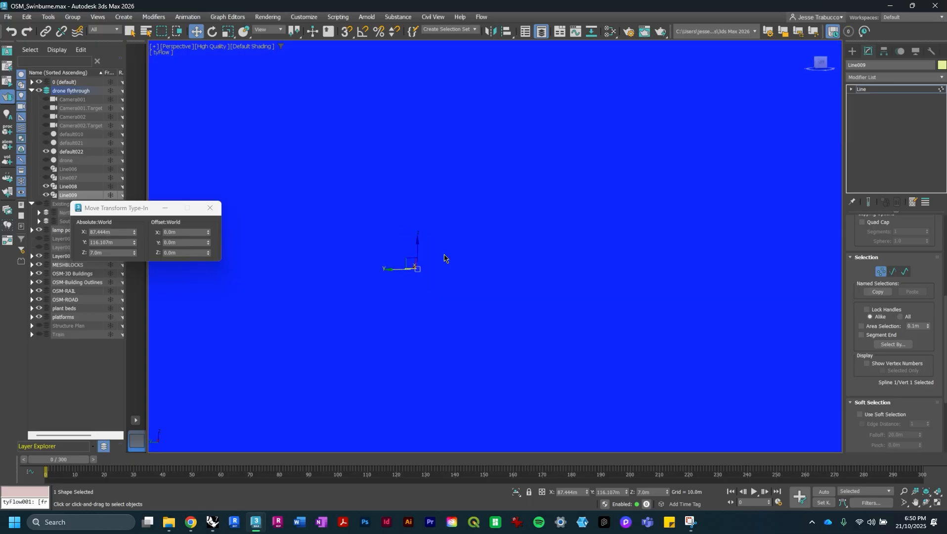
middle_click_drag(426, 263, 443, 280, "alt")
scroll(416, 285, "up", 2)
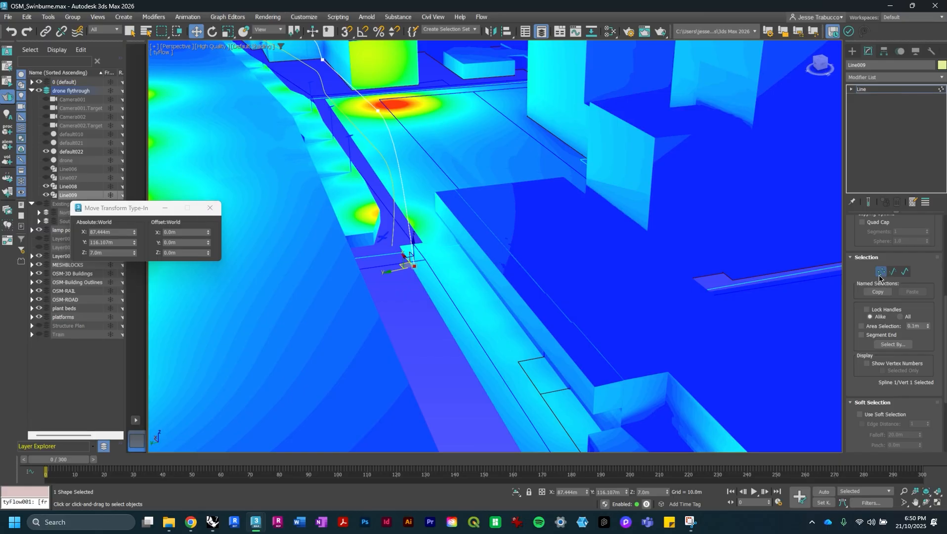
left_click(862, 89)
- Create a target camera in the alleyway near the start of the paths
left_click(852, 51)
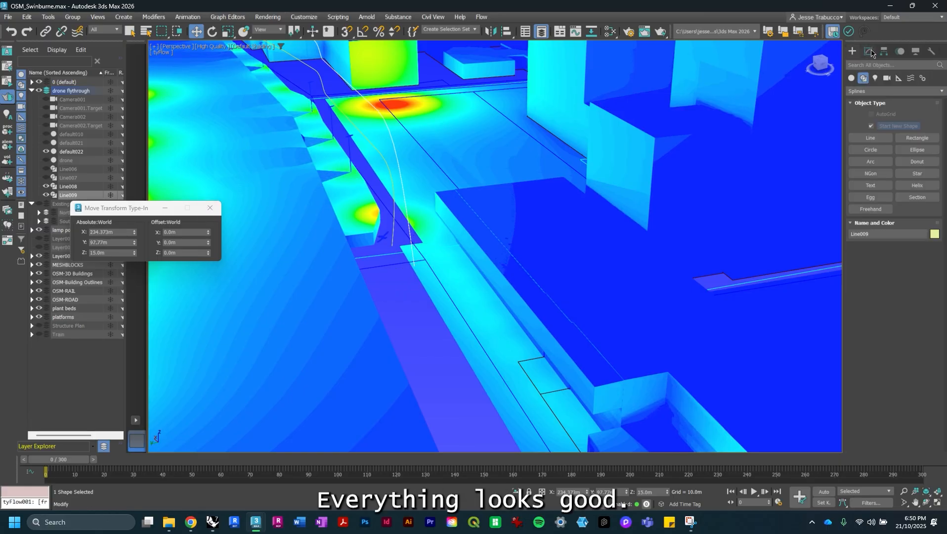
left_click(887, 78)
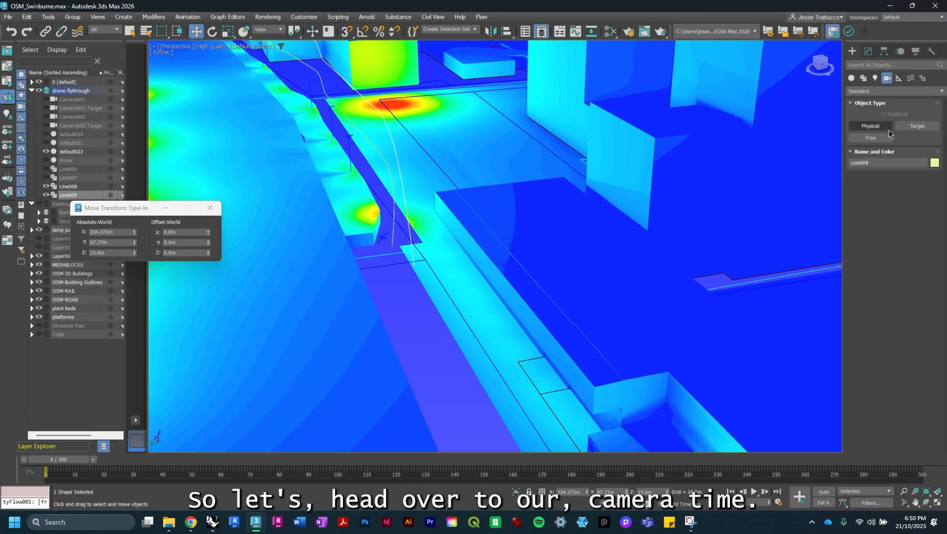
left_click(917, 126)
left_click_drag(420, 302, 389, 244)
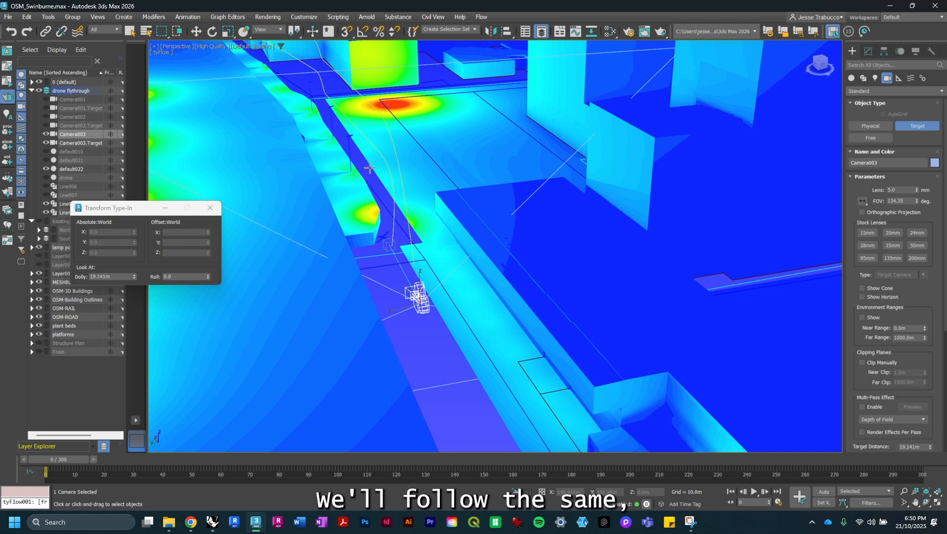
middle_click_drag(369, 168, 538, 248, "alt")
middle_click_drag(603, 319, 638, 343)
middle_click_drag(560, 258, 507, 251, "alt")
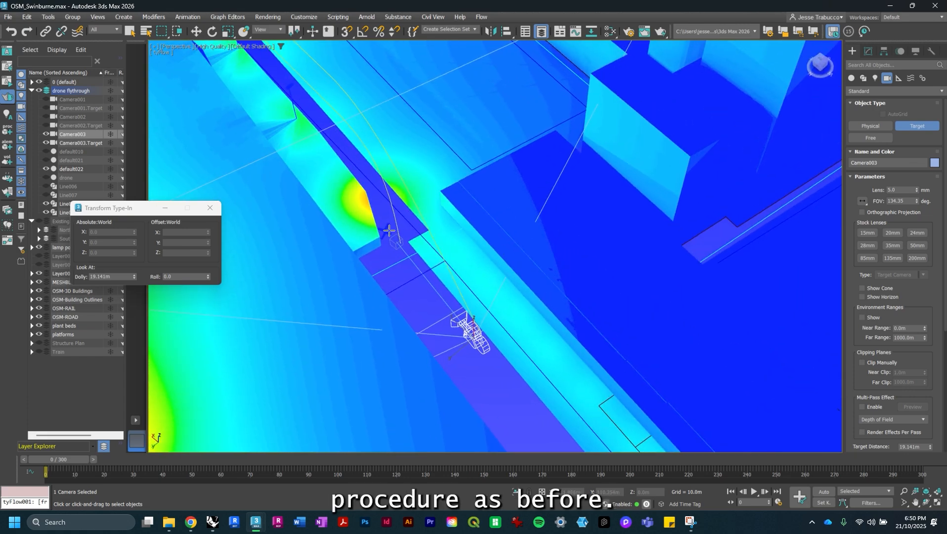
- Select the camera's target and give it a Position Constraint to the drone
left_click(129, 31)
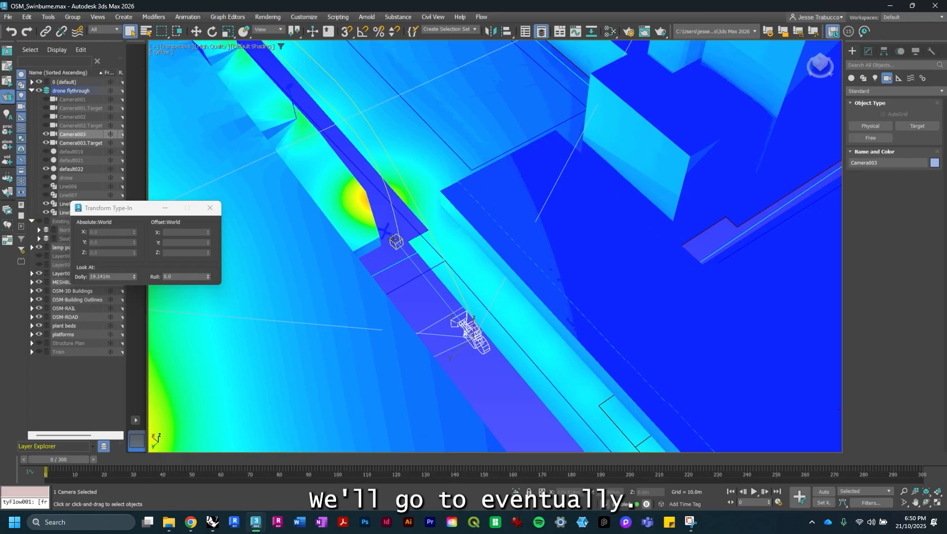
left_click(396, 241)
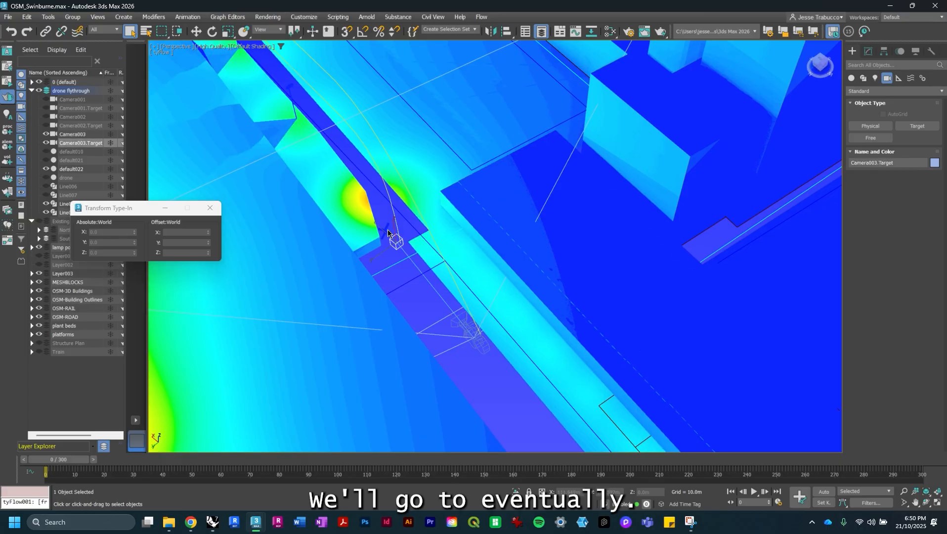
left_click(196, 19)
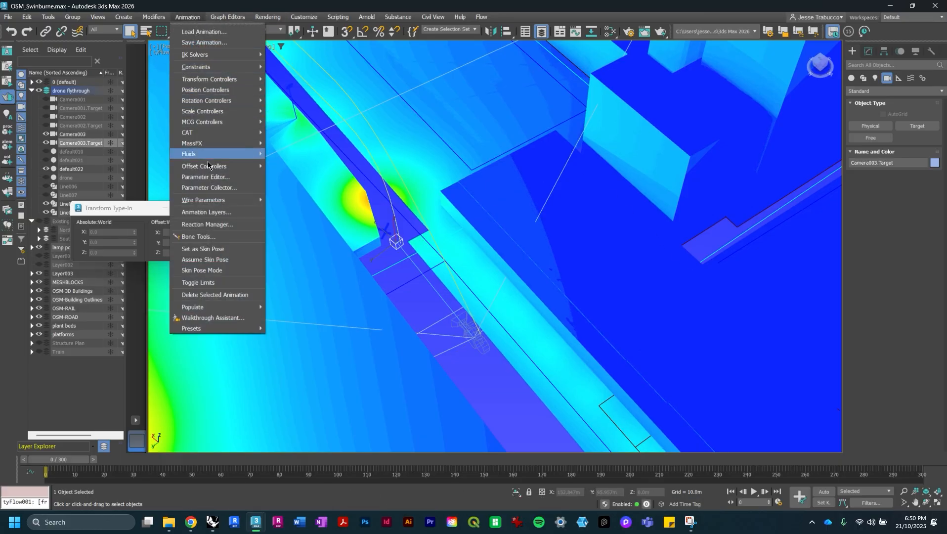
mouse_move(232, 65)
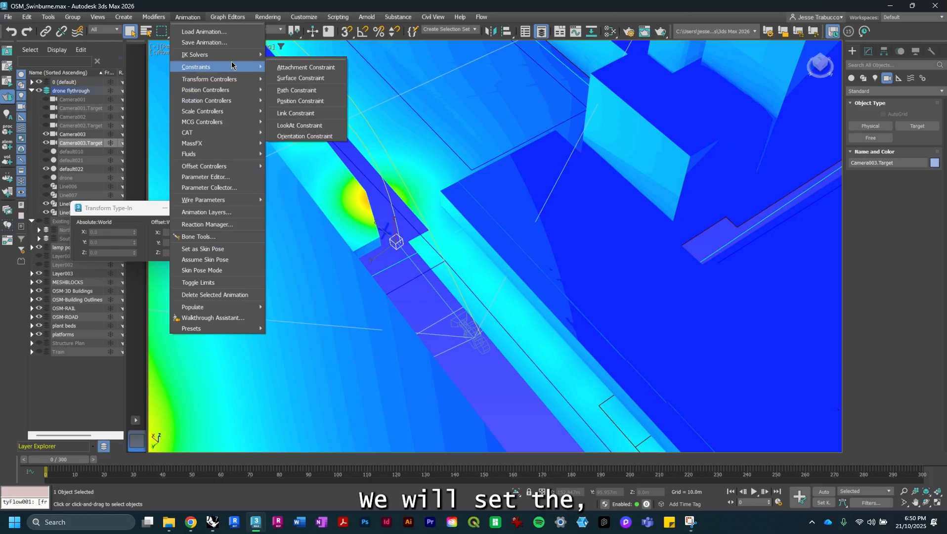
left_click(300, 99)
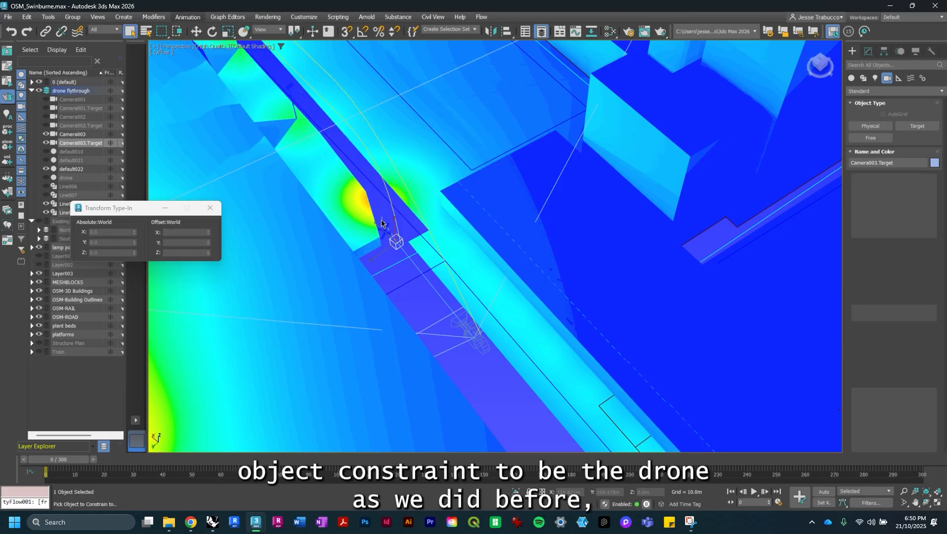
left_click(421, 274)
scroll(410, 252, "up", 4)
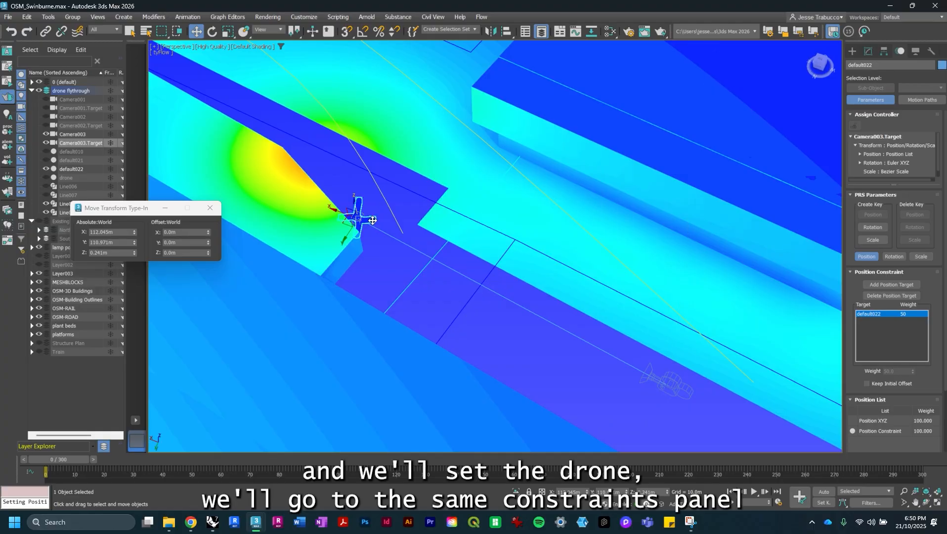
- Add a Path Constraint to the drone using the new path line and set % Along Path to 0
left_click(356, 213)
left_click(188, 16)
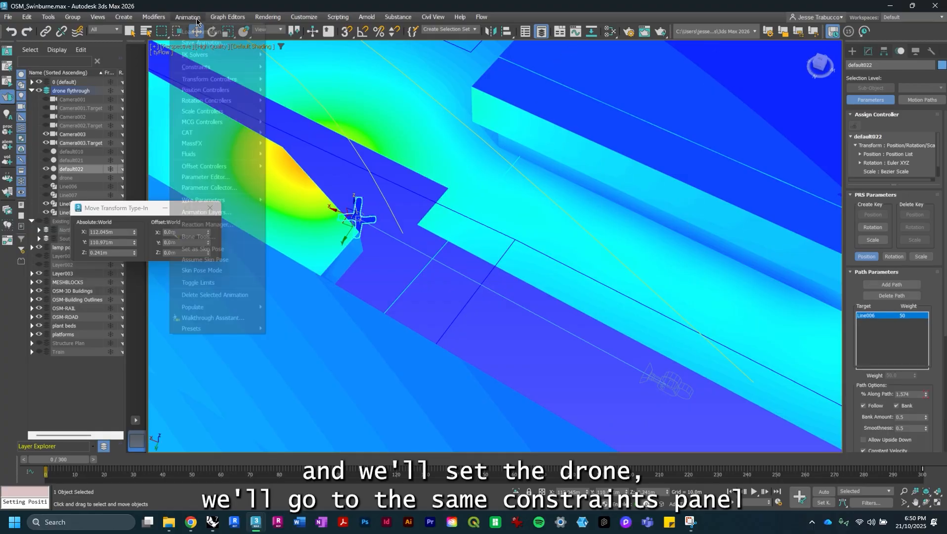
mouse_move(230, 68)
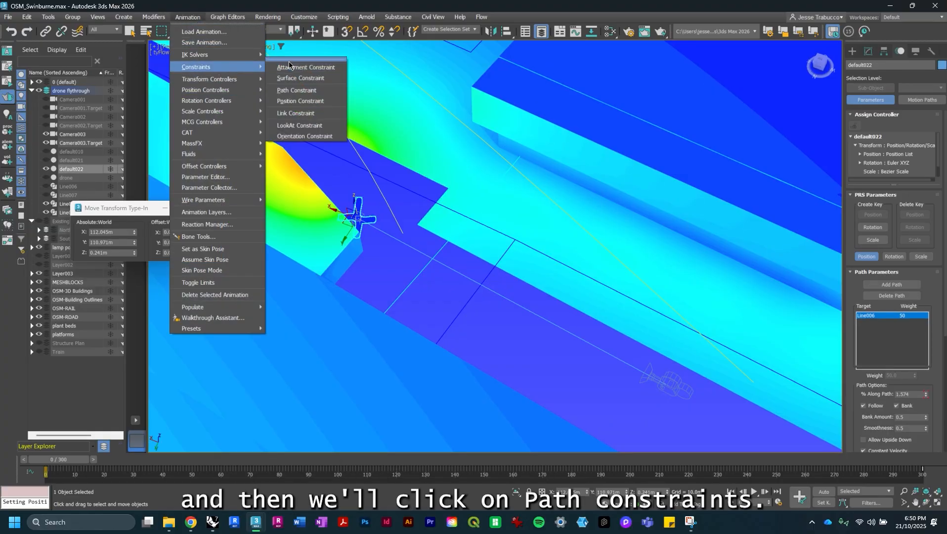
left_click(297, 90)
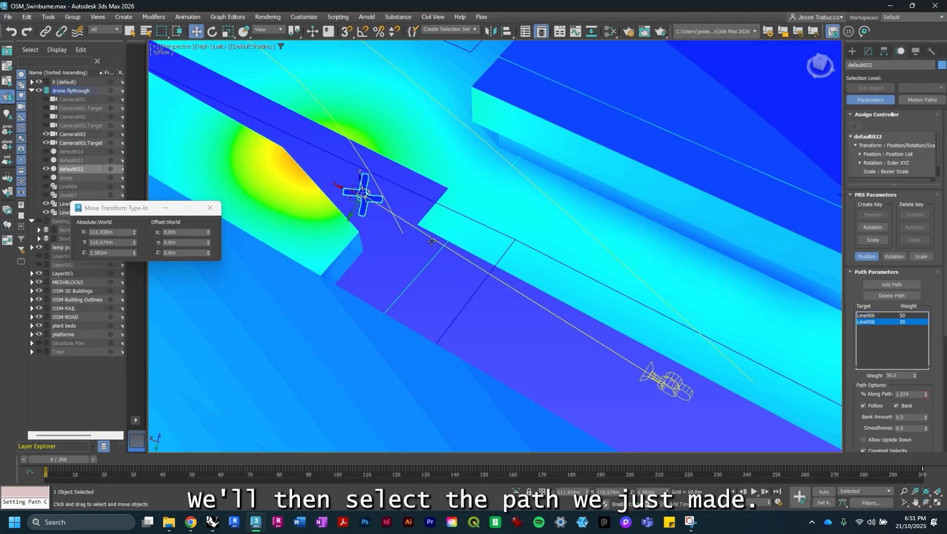
left_click(454, 235)
middle_click_drag(454, 234, 435, 226, "alt")
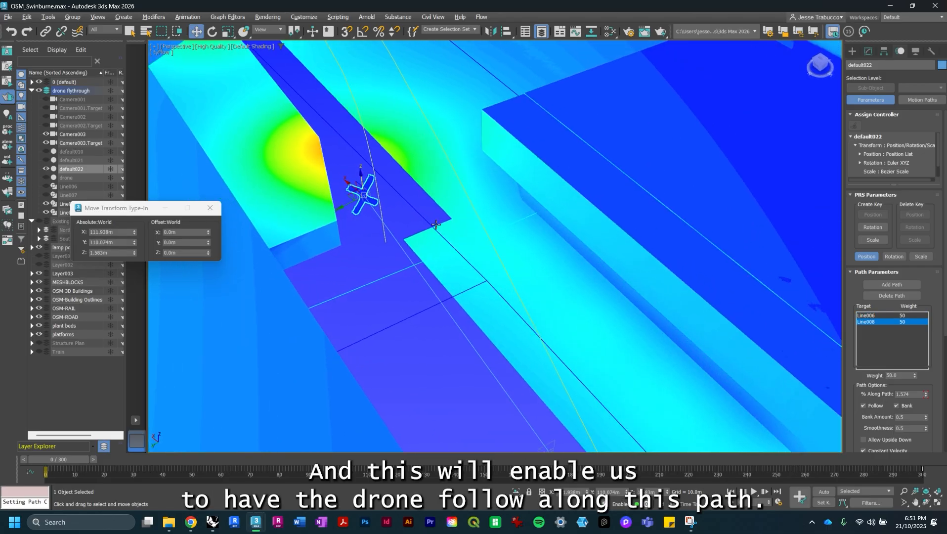
left_click_drag(927, 395, 926, 404)
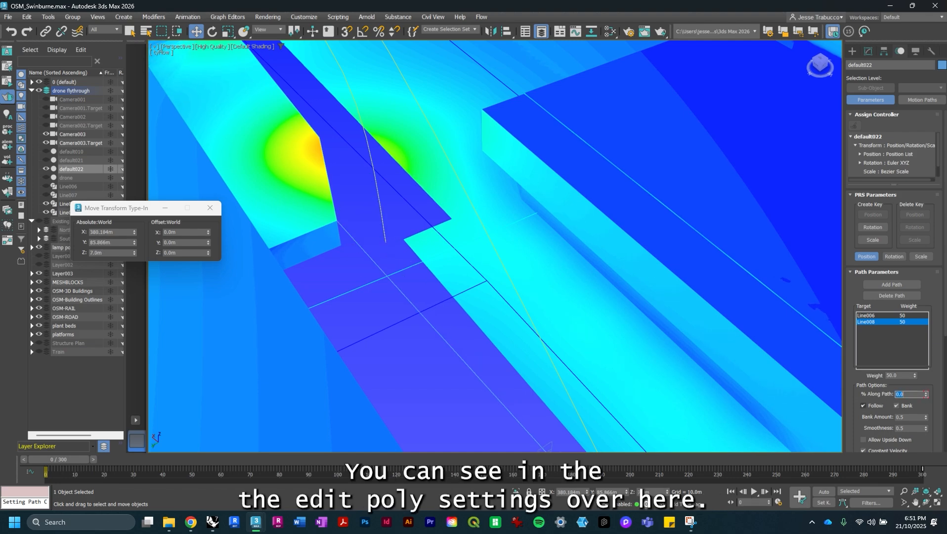
- Select the camera and add a Path Constraint to it using the offset camera path line
middle_click_drag(541, 276, 512, 275, "alt")
scroll(501, 277, "down", 4)
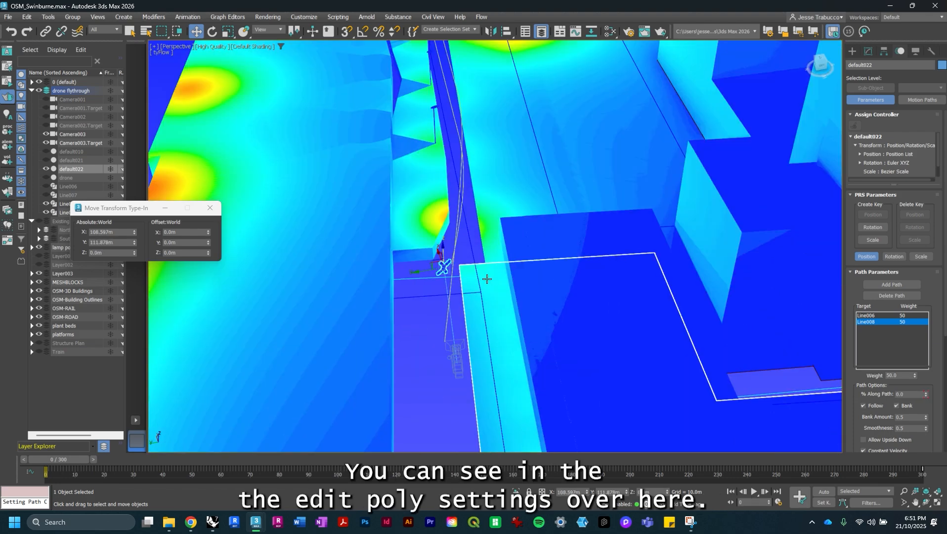
scroll(489, 278, "up", 3)
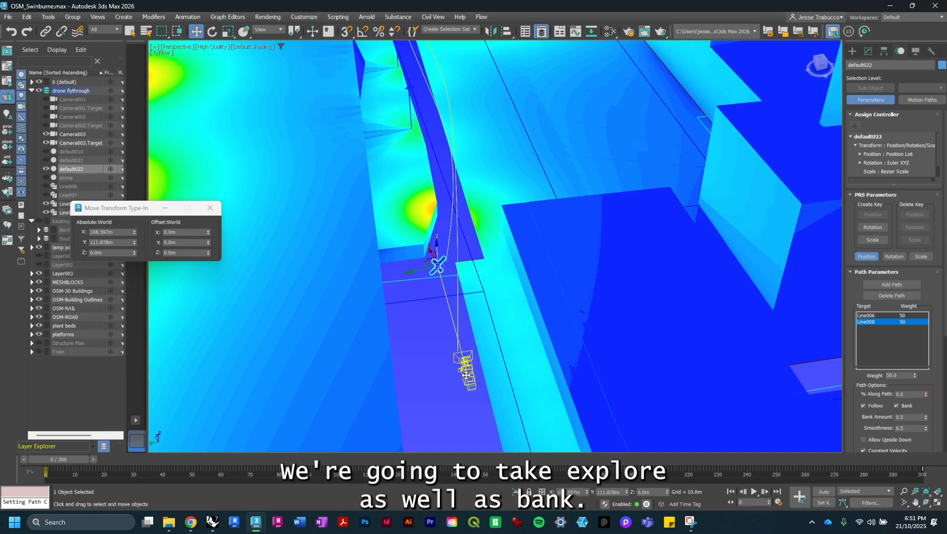
left_click(466, 376)
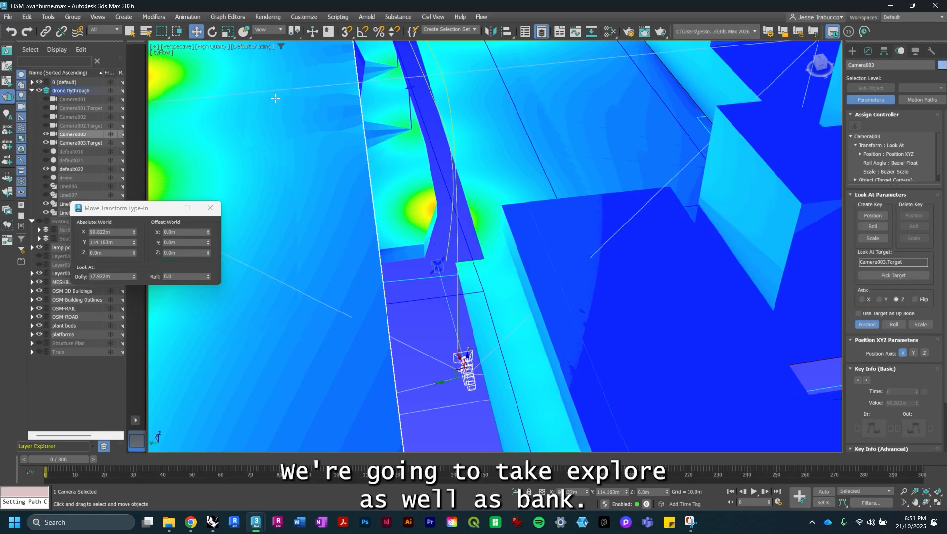
left_click(185, 17)
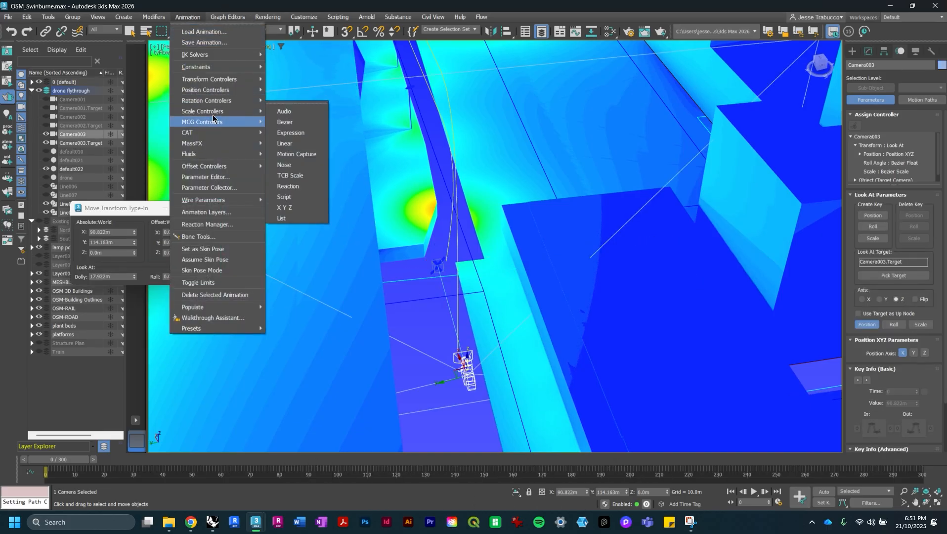
left_click(188, 16)
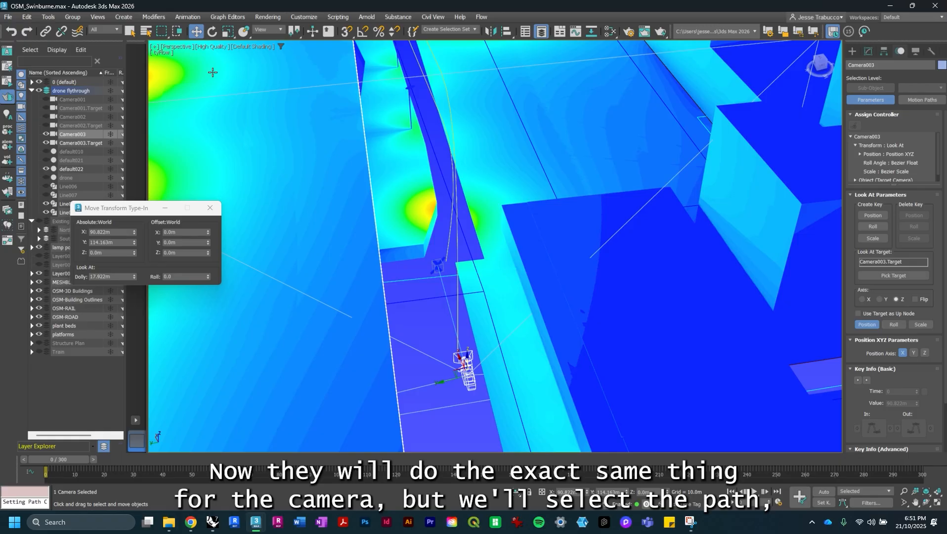
left_click(190, 17)
mouse_move(197, 67)
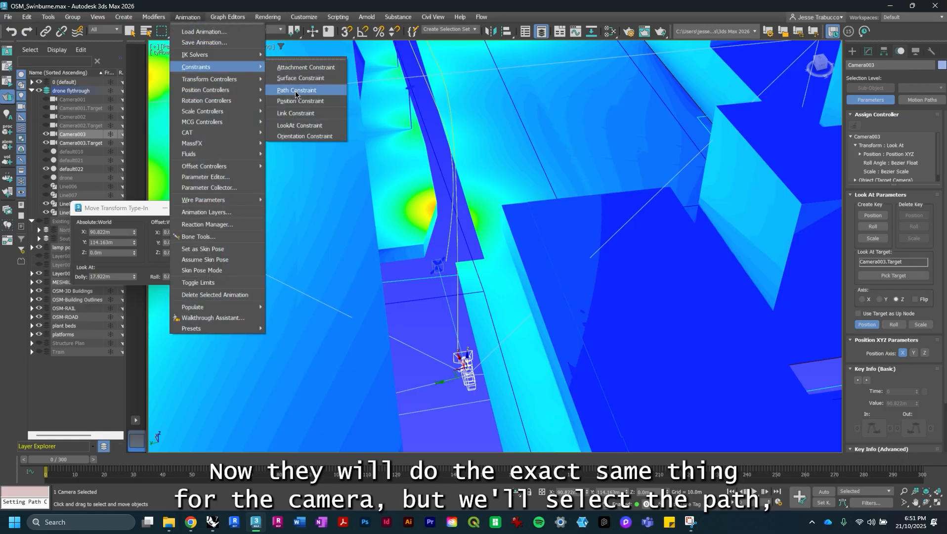
left_click(299, 90)
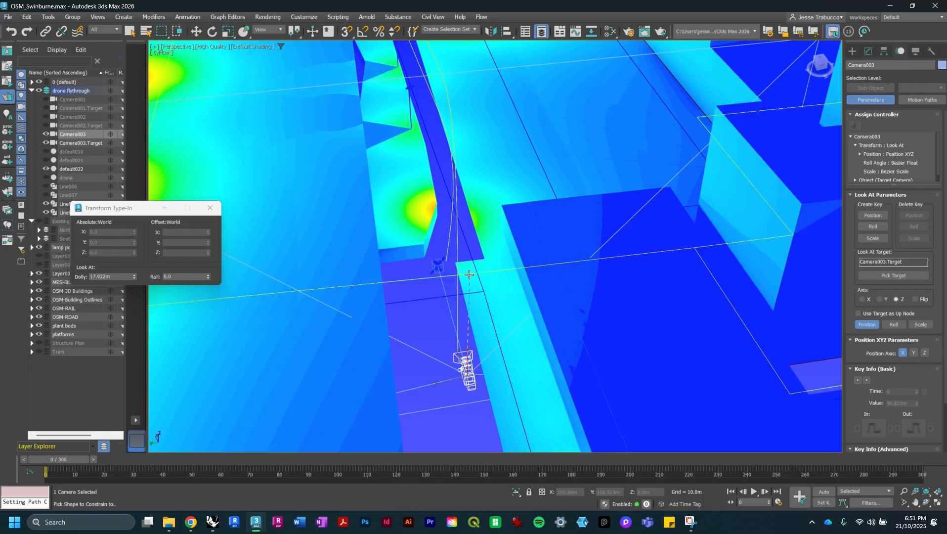
left_click(458, 337)
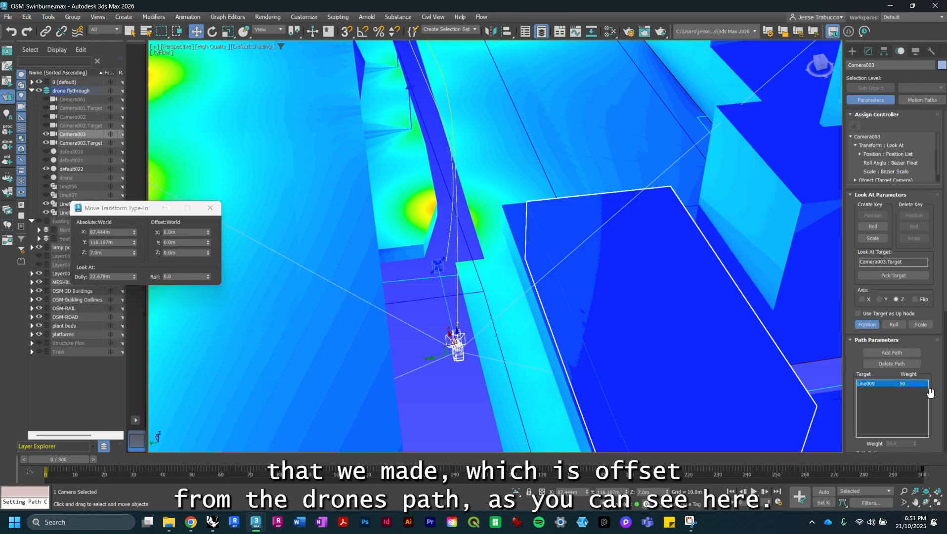
- Select the drone and toggle its path constraint's Follow option off and back on
scroll(924, 400, "down", 2)
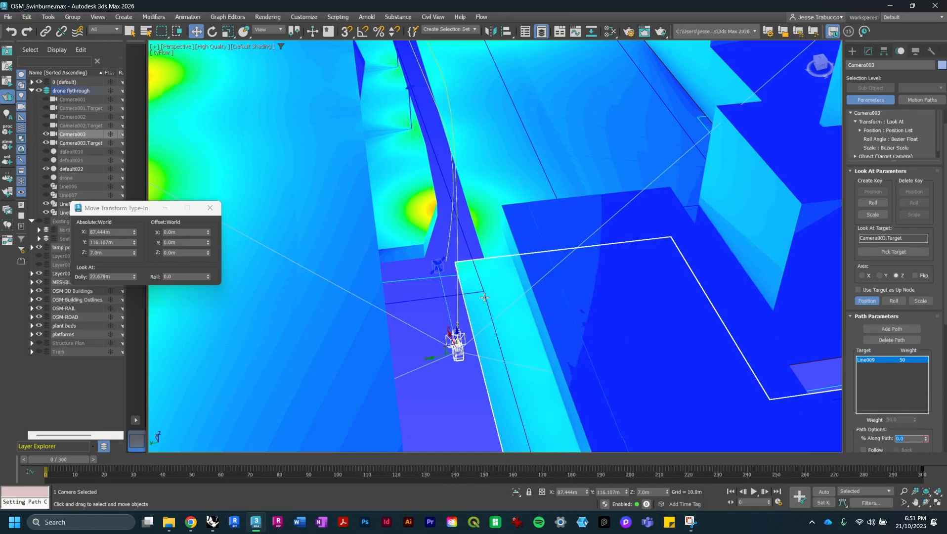
left_click(433, 262)
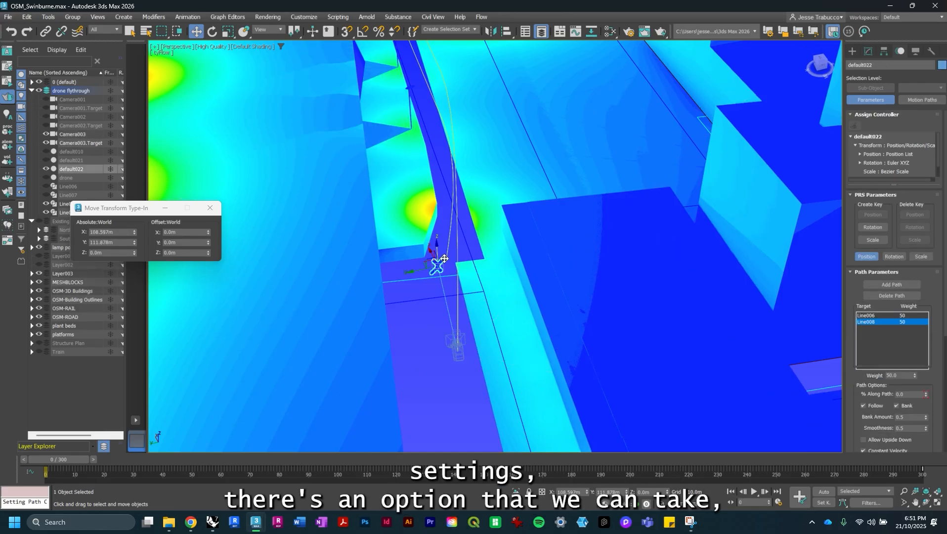
left_click(876, 405)
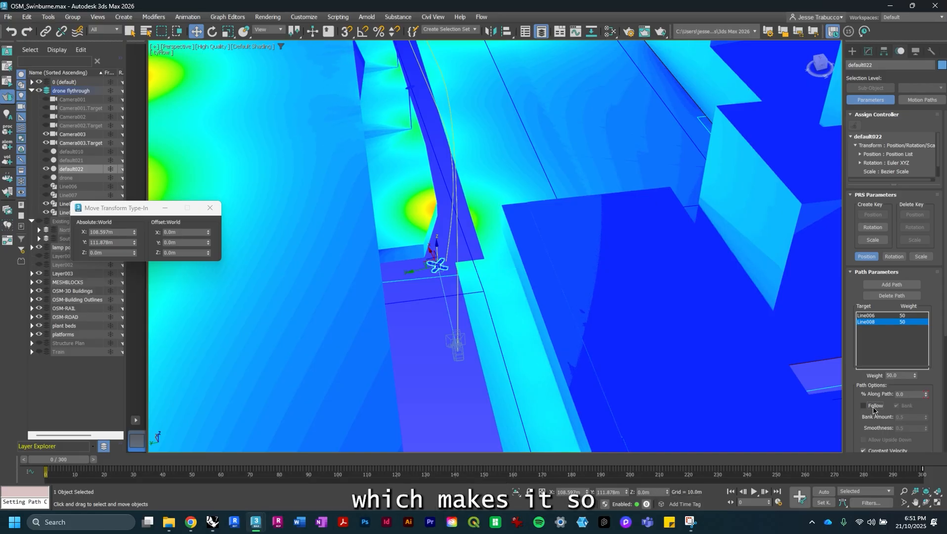
left_click(875, 406)
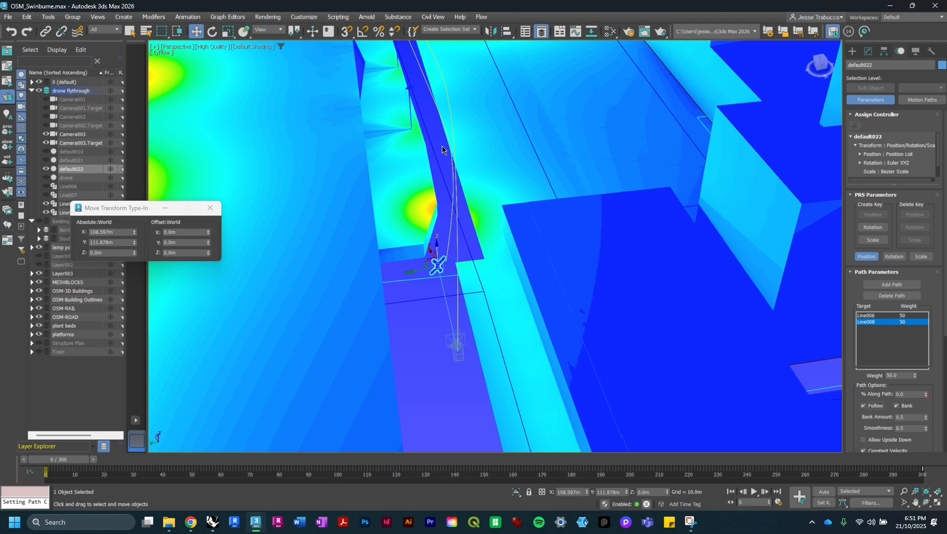
- Select the camera and toggle the Follow option in its path constraint options
left_click(458, 350)
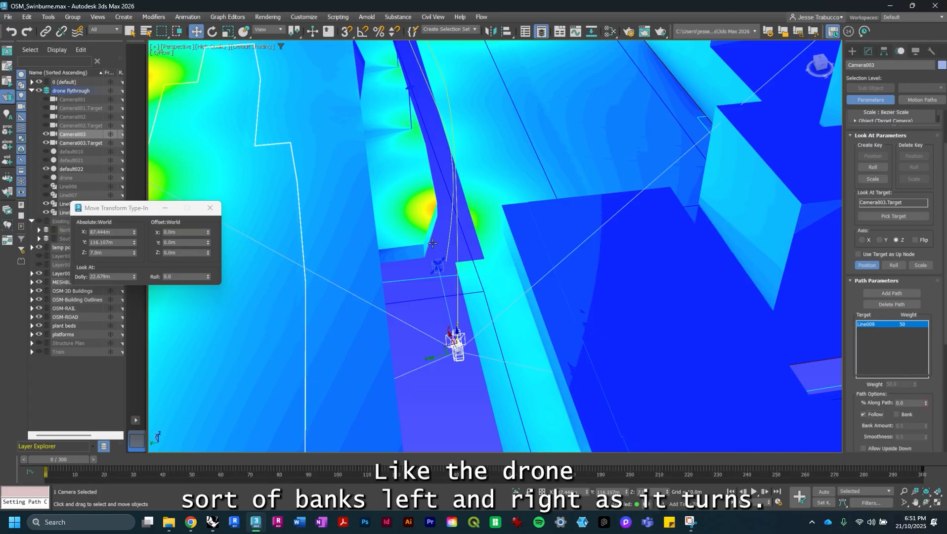
left_click(873, 415)
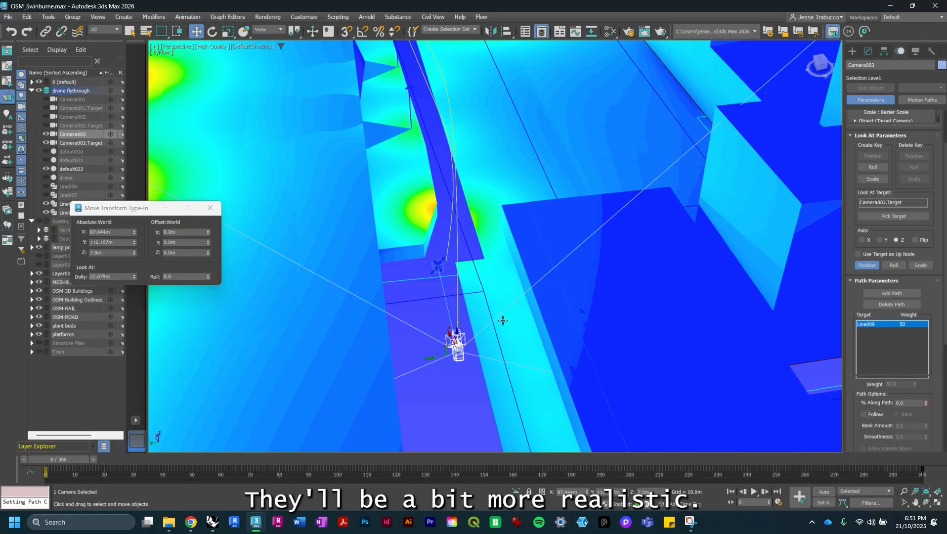
- Select the drone and enable Bank in its path constraint options
left_click(443, 259)
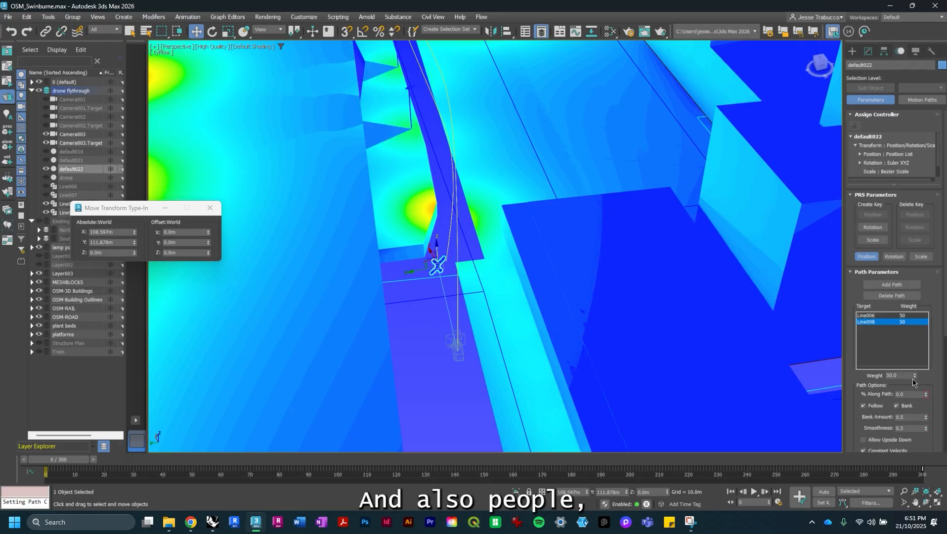
left_click(904, 407)
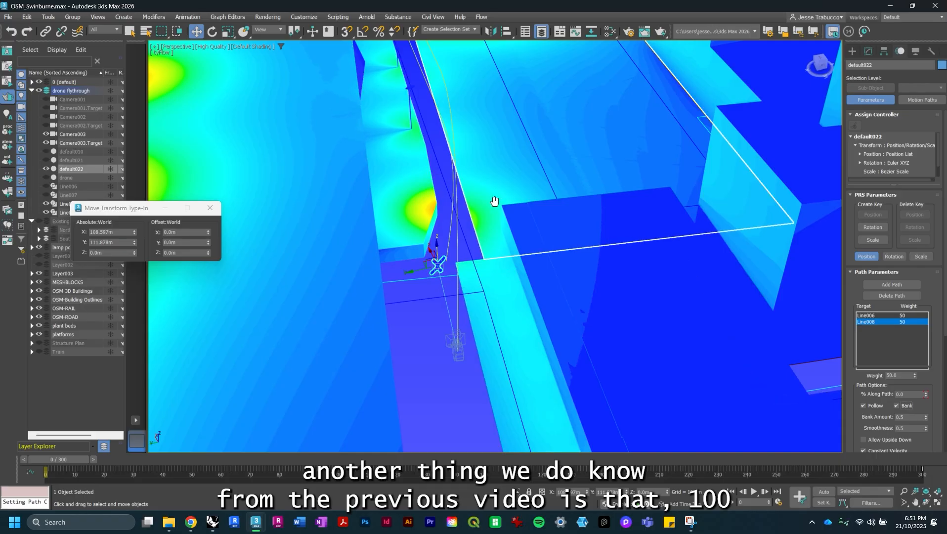
- Set the animation end time to 100 frames in the time configuration
middle_click_drag(495, 201, 463, 295)
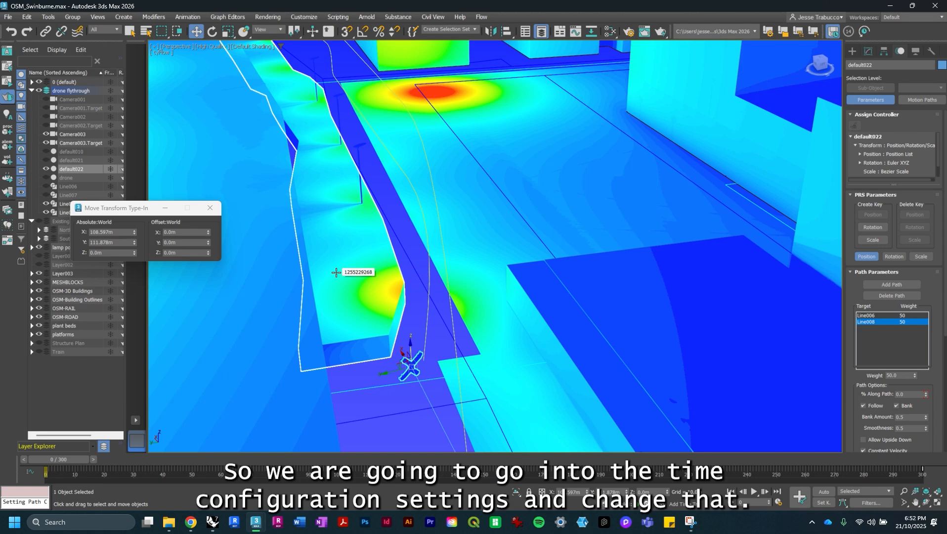
left_click(777, 502)
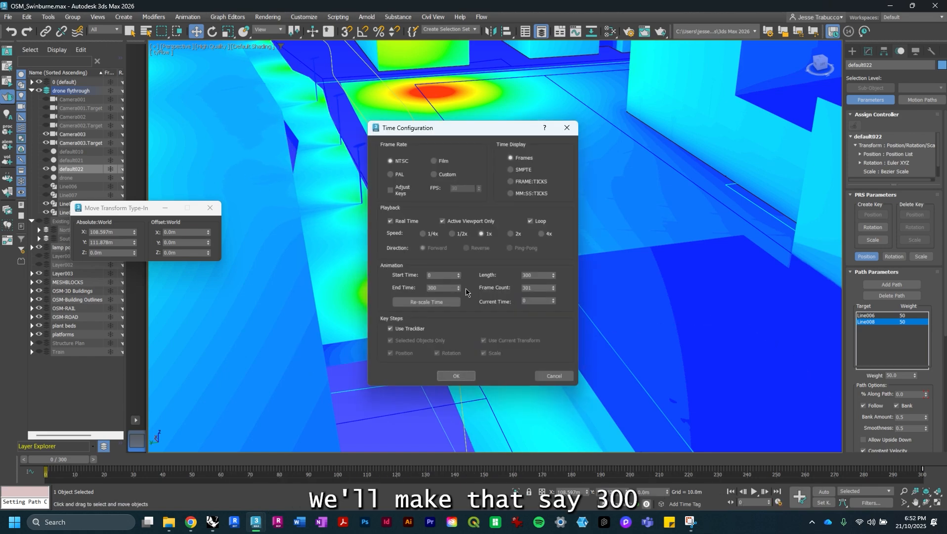
left_click_drag(447, 287, 422, 293)
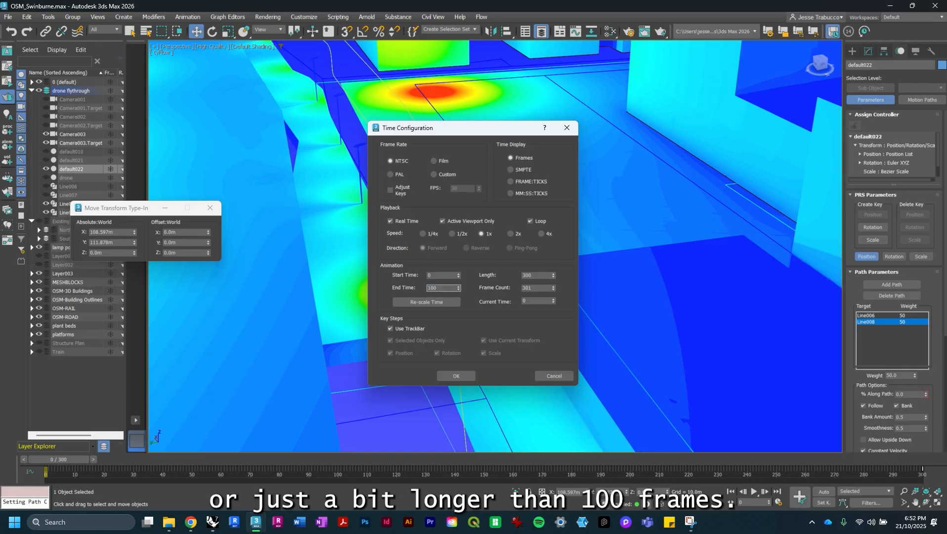
type("100")
key("Return")
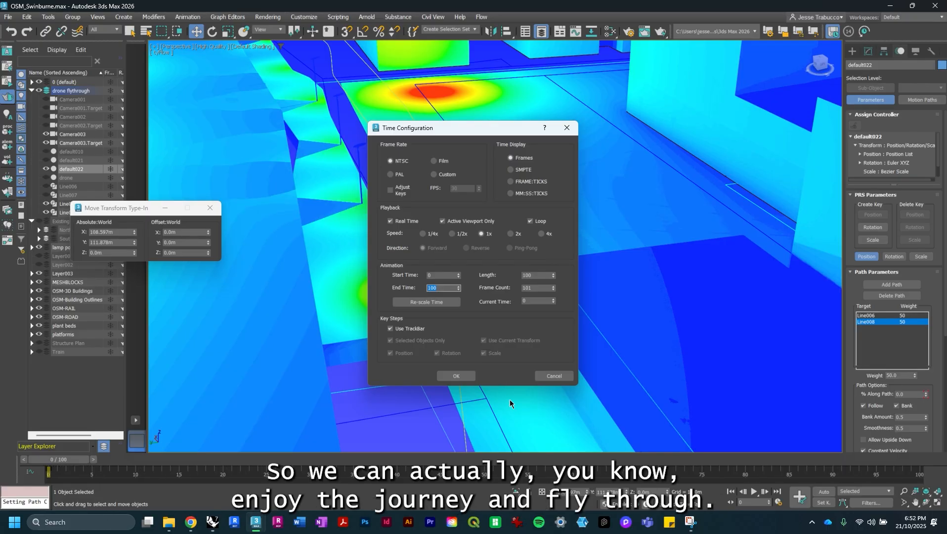
left_click(456, 376)
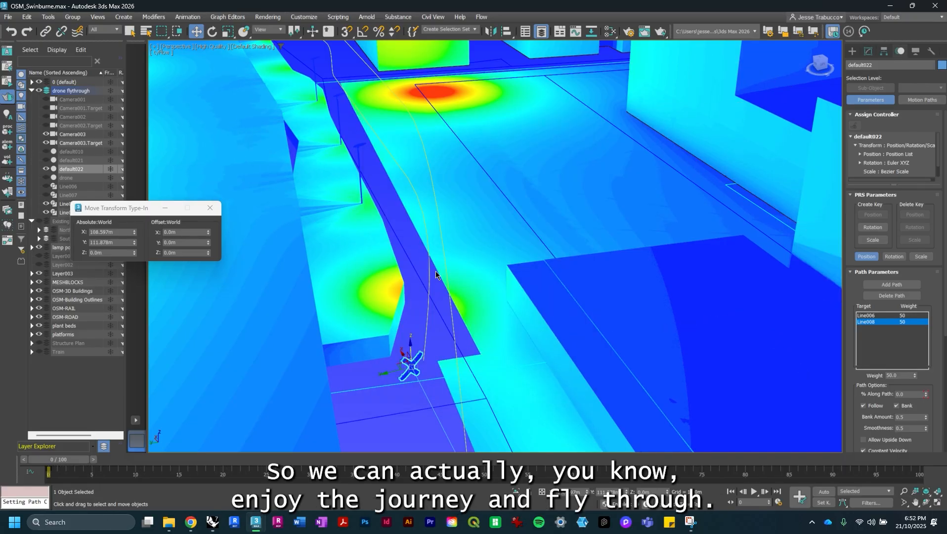
- Switch the viewport to the Camera003 view
scroll(437, 270, "down", 5)
scroll(437, 271, "up", 2)
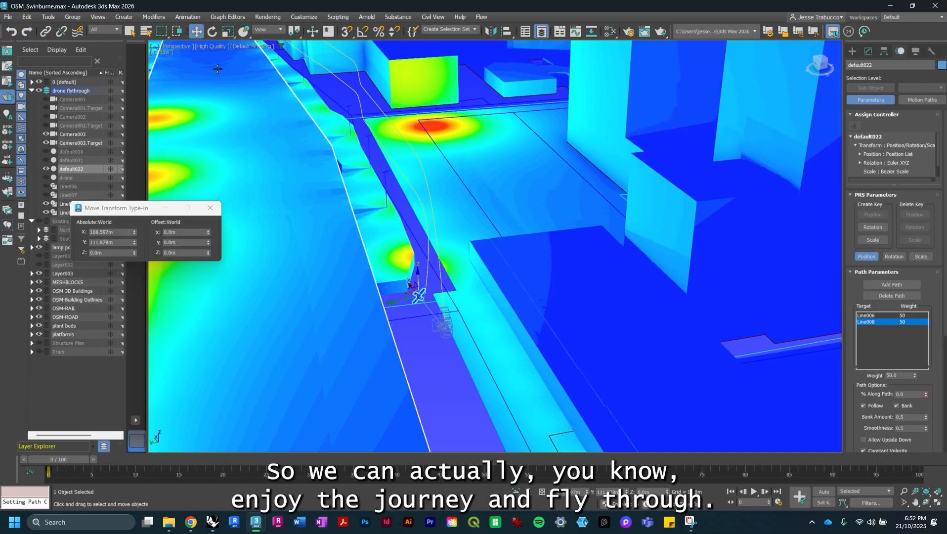
left_click(185, 46)
mouse_move(222, 56)
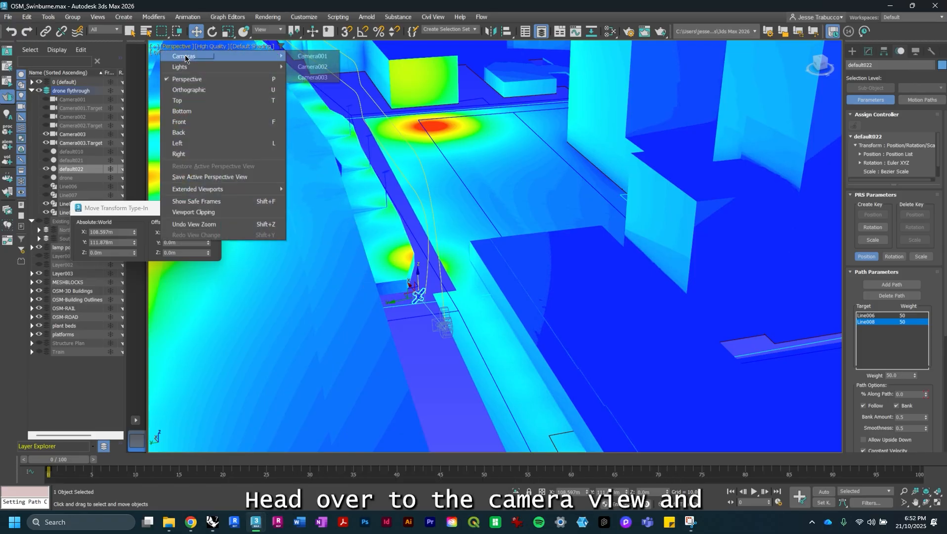
left_click(311, 77)
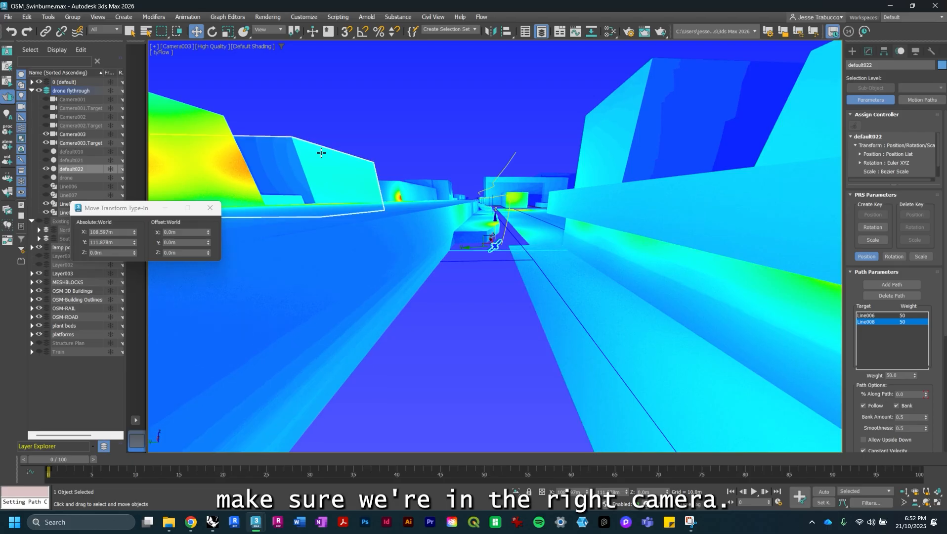
- Switch the viewport back to the Perspective view
left_click(169, 46)
mouse_move(246, 56)
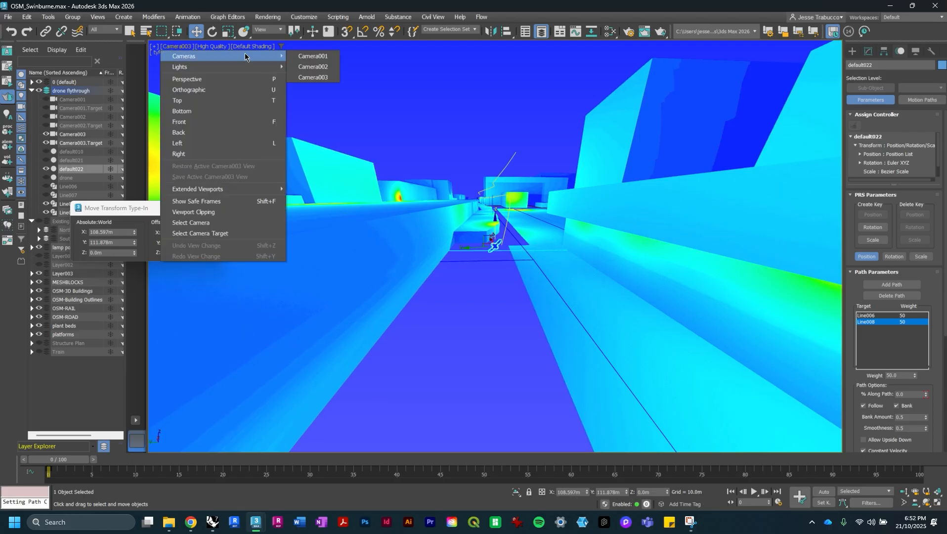
left_click(186, 79)
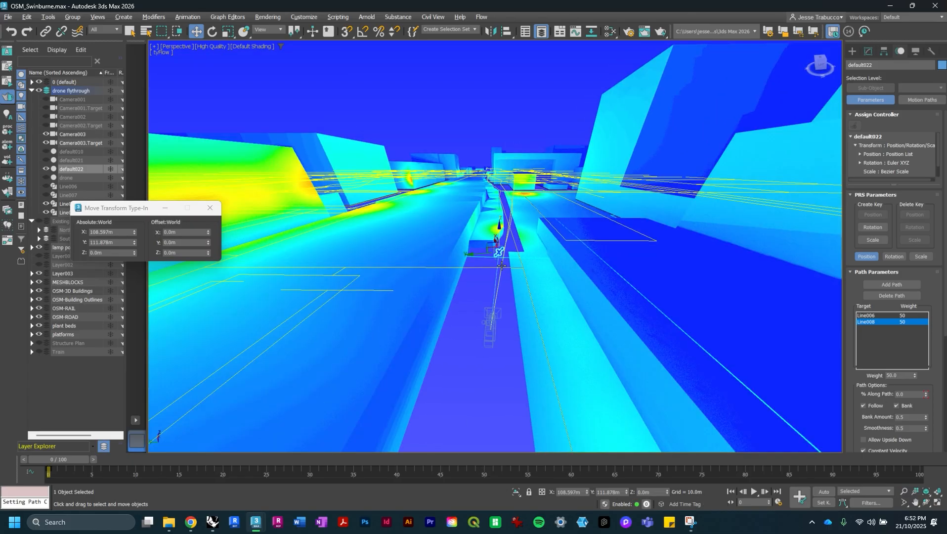
- Select the camera and widen its lens to 10 mm
left_click(490, 323)
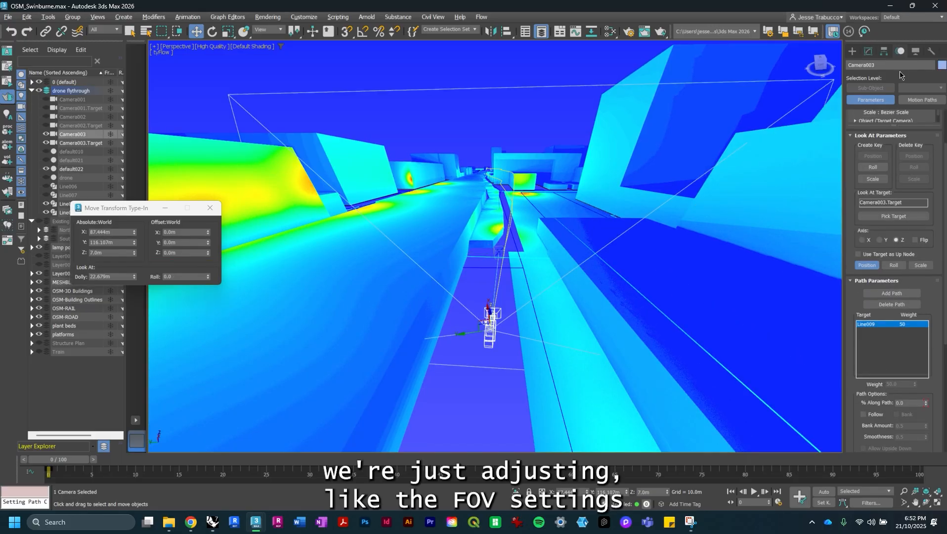
left_click(869, 51)
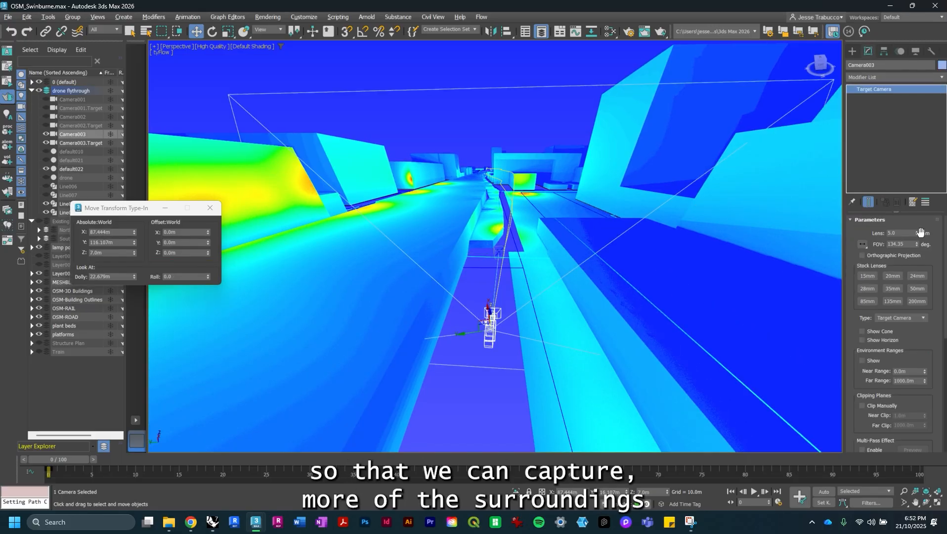
left_click_drag(917, 235, 917, 237)
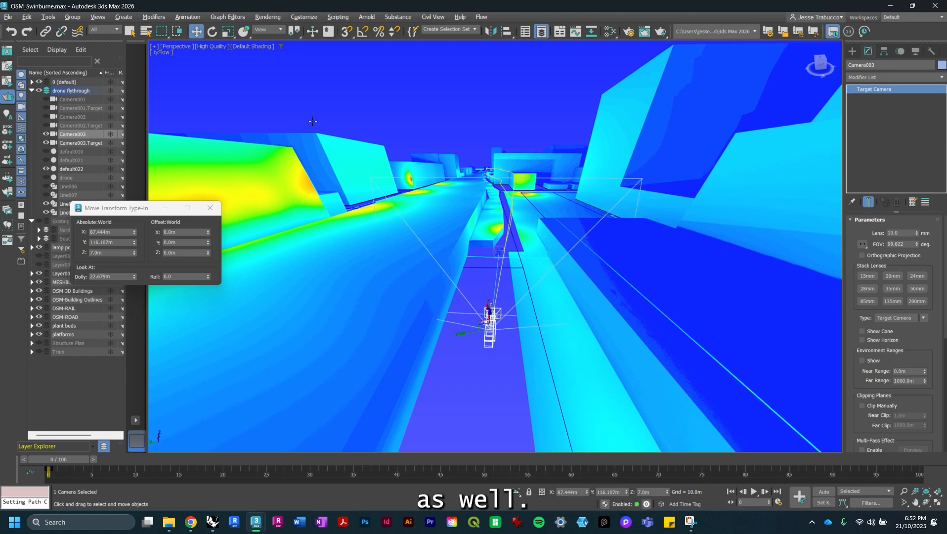
- Switch the viewport to the Camera003 view to check the wider framing
left_click(184, 46)
mouse_move(186, 56)
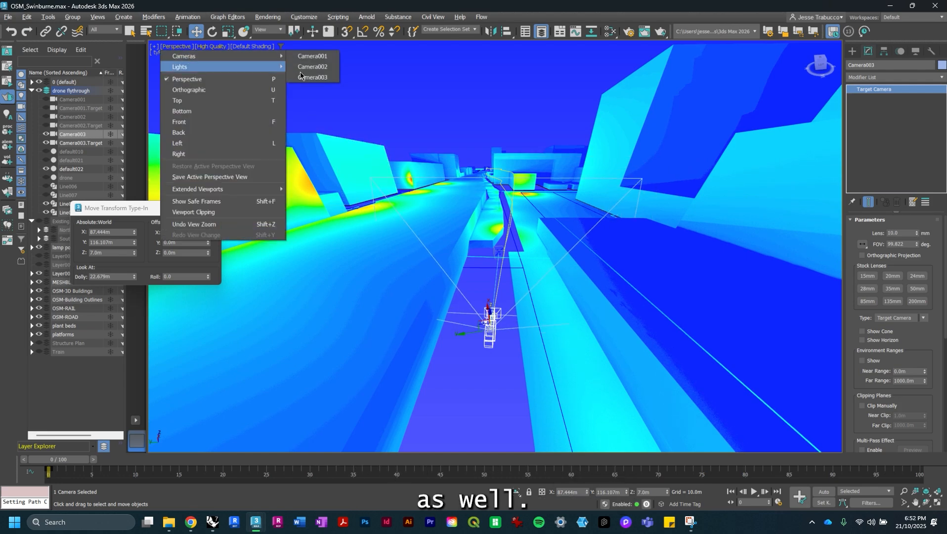
left_click(301, 77)
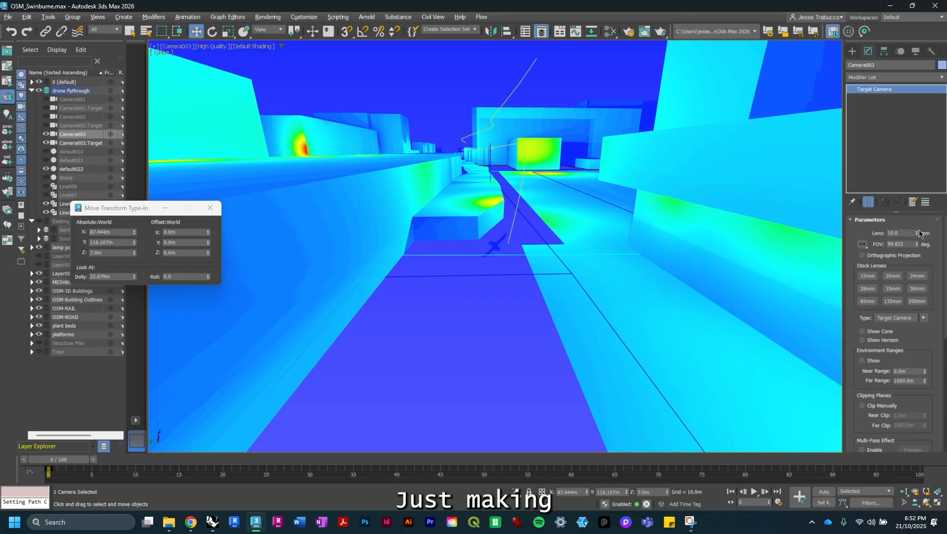
left_click(917, 231)
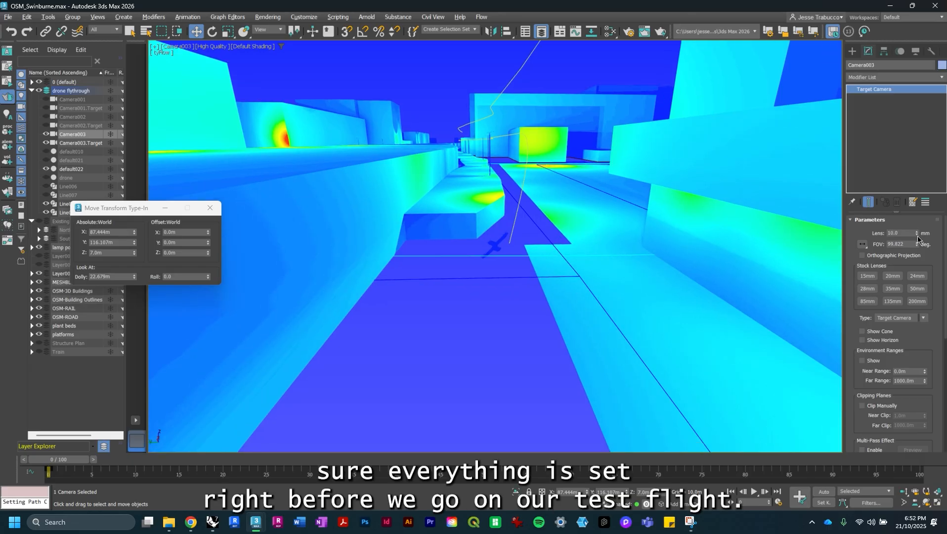
left_click(917, 236)
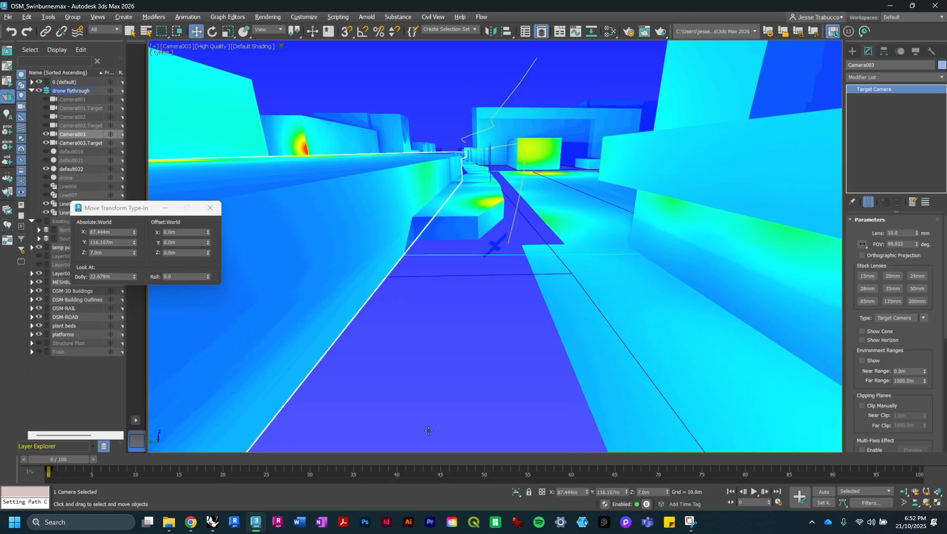
- Play the animation to preview the flythrough from the camera view
left_click(754, 492)
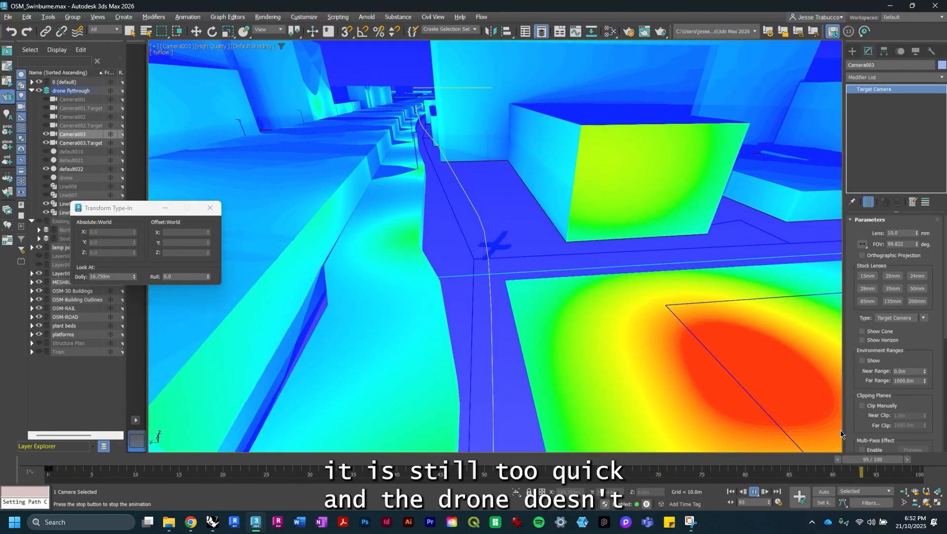
right_click(877, 449)
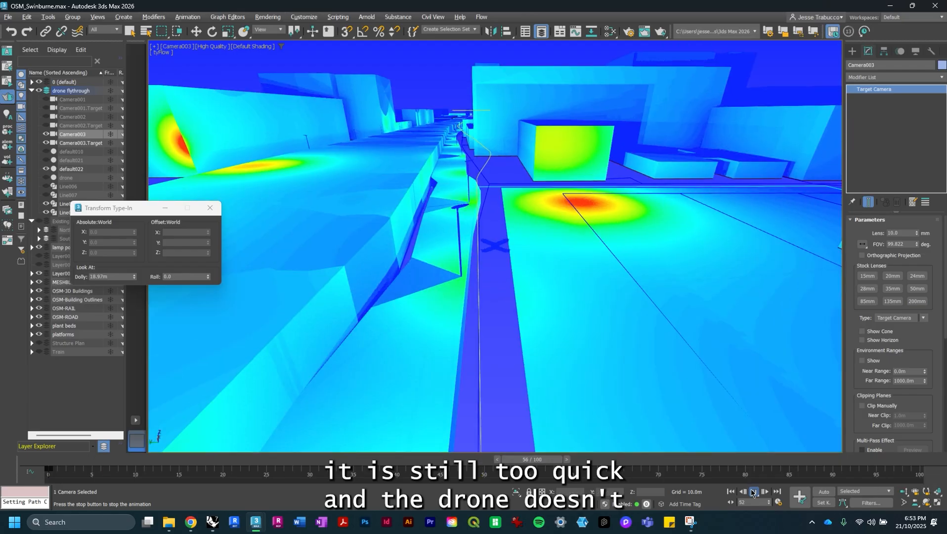
- Stop the animation preview and rewind the time slider to the first frame
left_click(751, 488)
left_click_drag(488, 461, 47, 439)
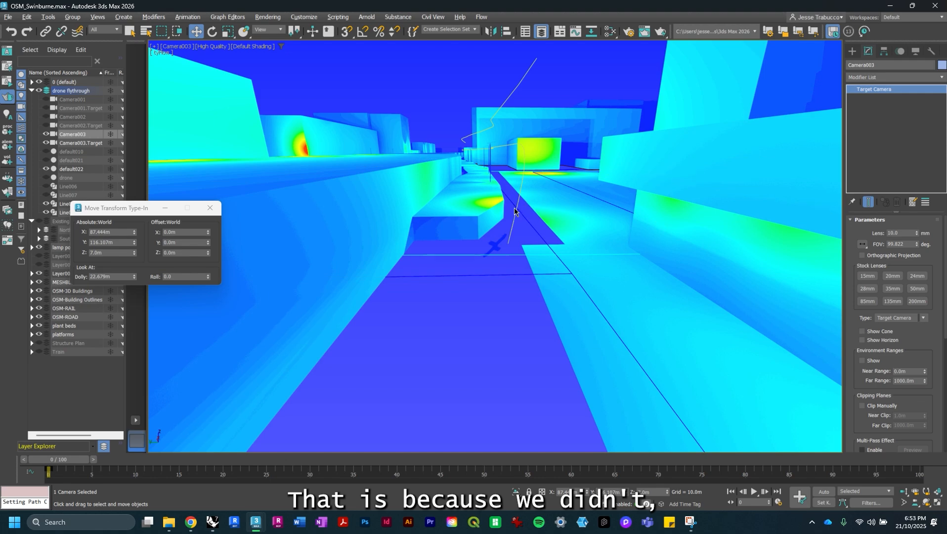
- Select the drone, open its motion settings, and set the animation end time to 300 frames
left_click(498, 256)
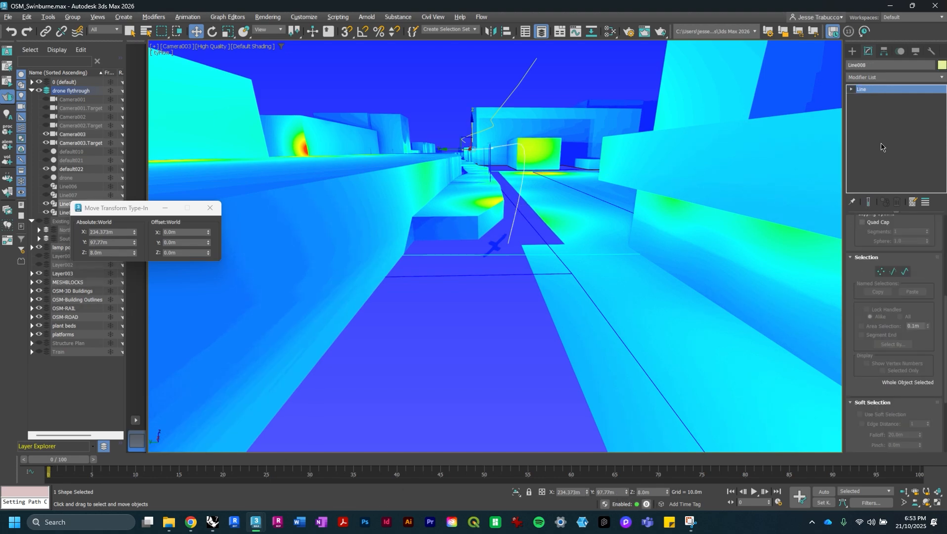
left_click(495, 247)
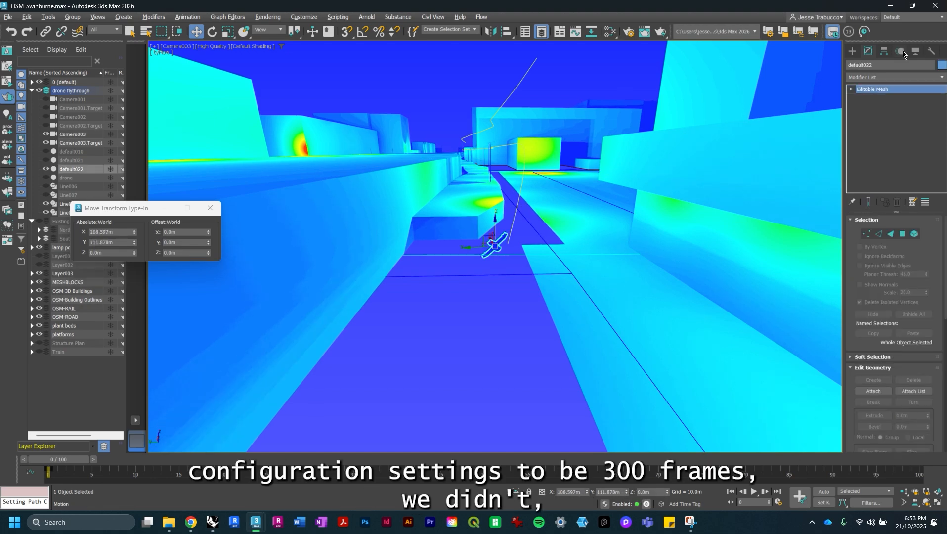
left_click(900, 51)
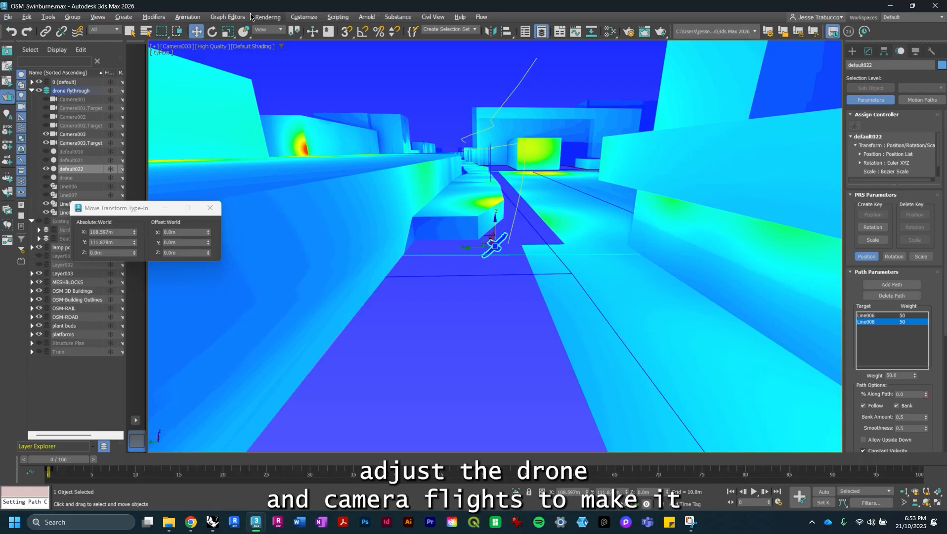
left_click(185, 17)
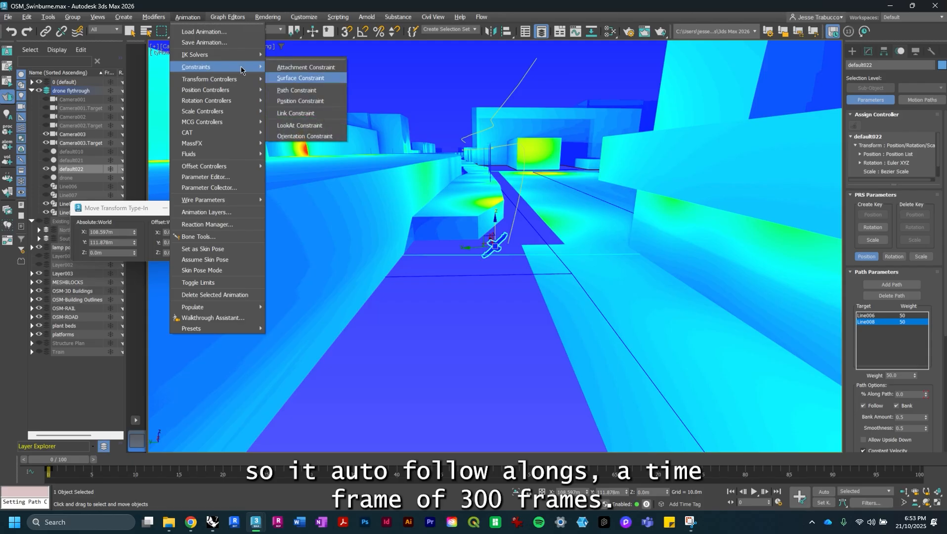
left_click(779, 500)
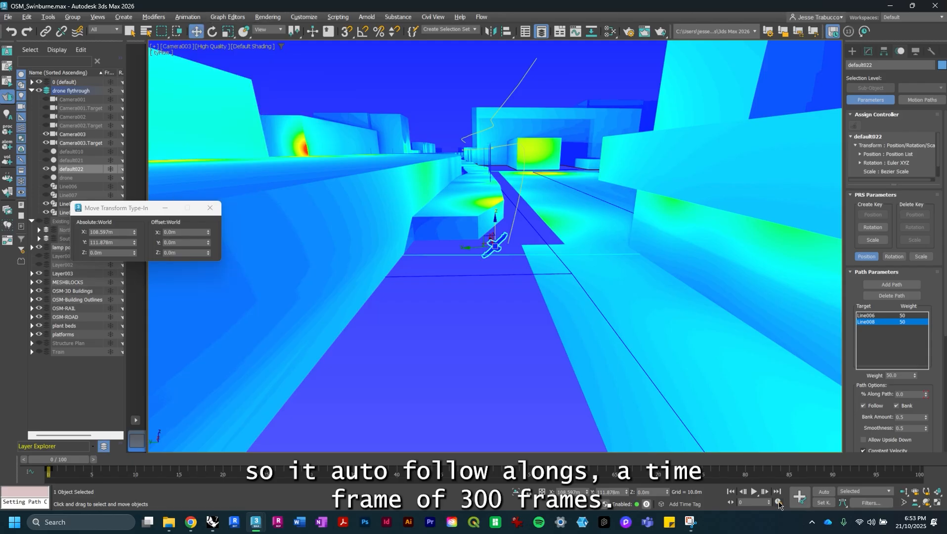
left_click(779, 502)
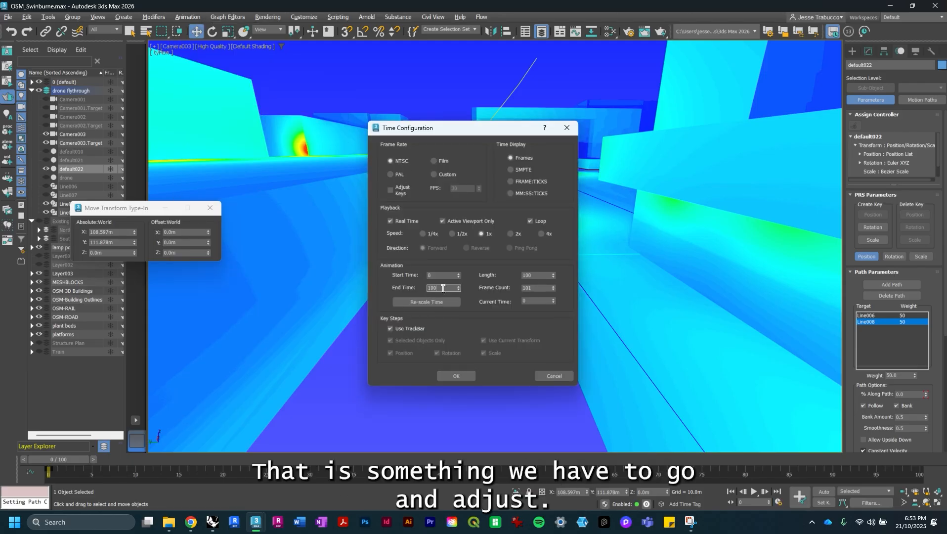
type("300")
key("Return")
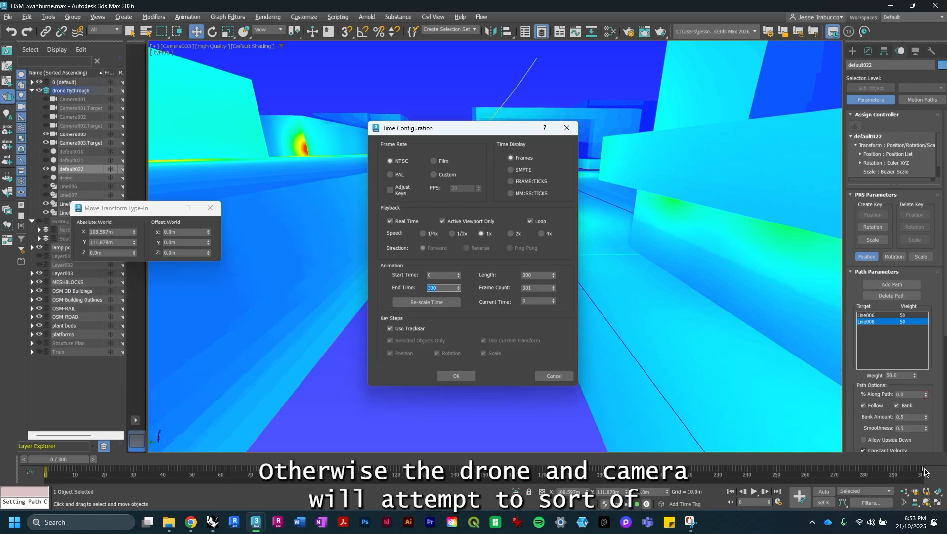
left_click(455, 376)
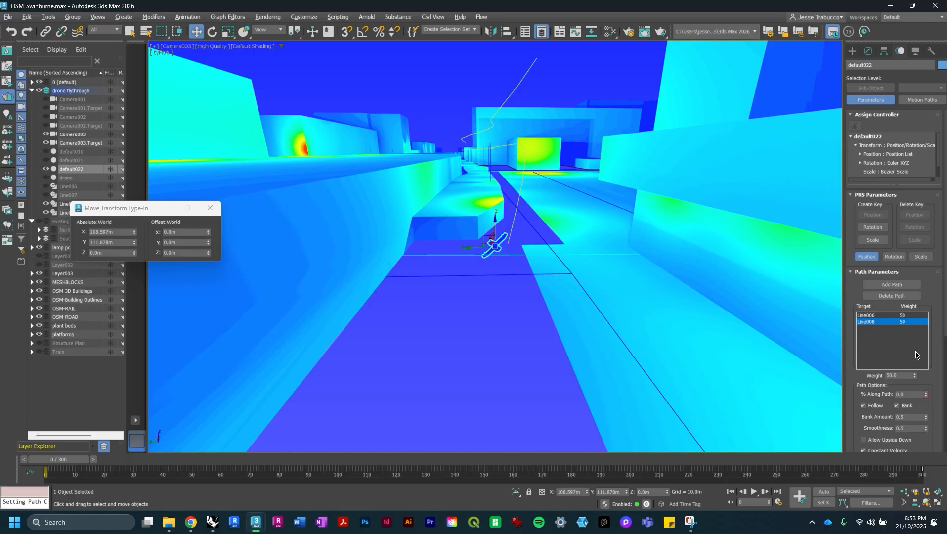
- Move the drone's path keyframe along the timeline
left_click_drag(921, 467, 919, 467)
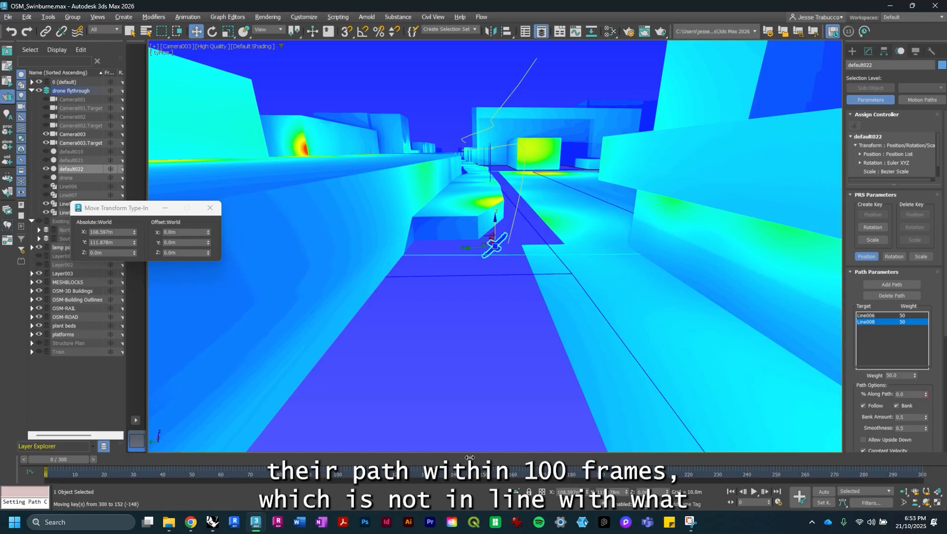
left_click_drag(339, 473, 338, 475)
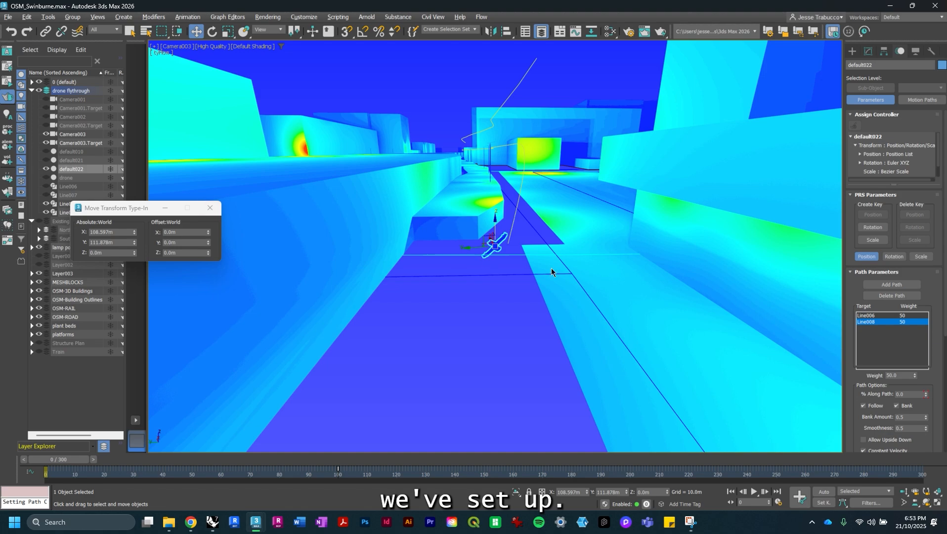
- Switch to the Perspective view, select the camera and shift its path keyframe along the timeline
left_click(187, 56)
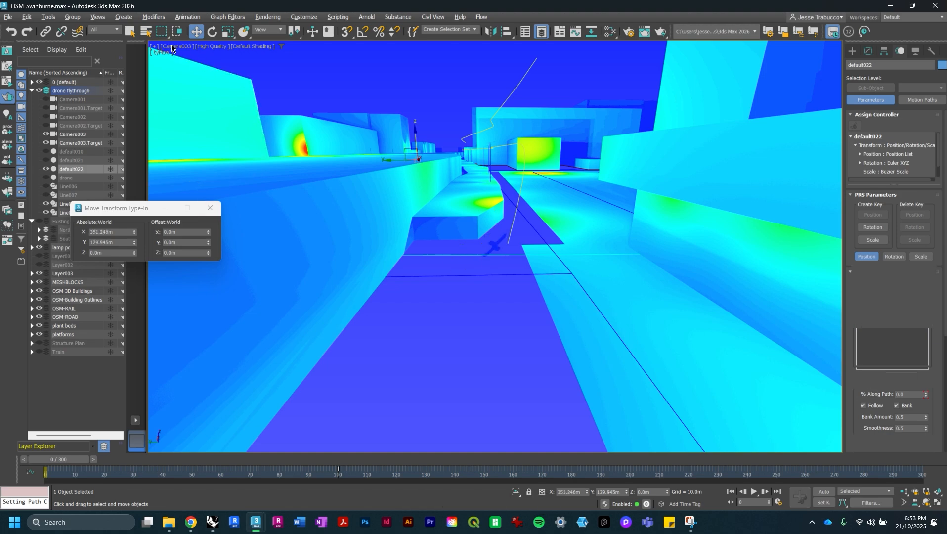
left_click(181, 46)
left_click(187, 69)
scroll(466, 199, "down", 3)
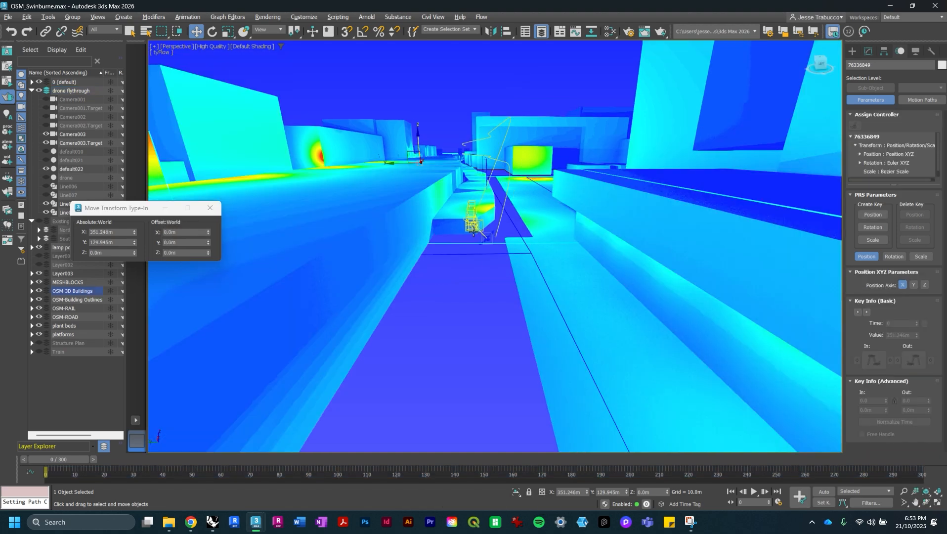
middle_click_drag(466, 200, 444, 234, "alt")
left_click(437, 237)
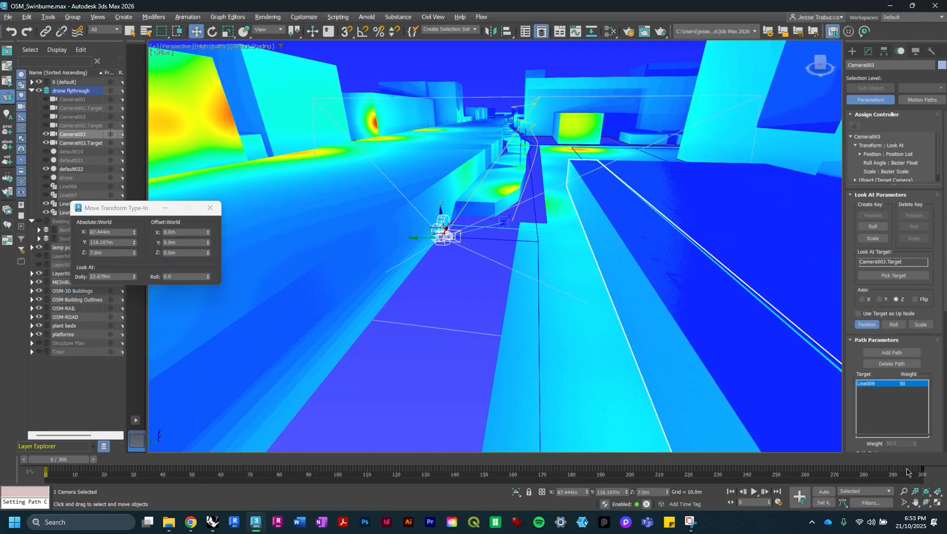
left_click_drag(922, 472, 658, 471)
left_click_drag(438, 504, 332, 509)
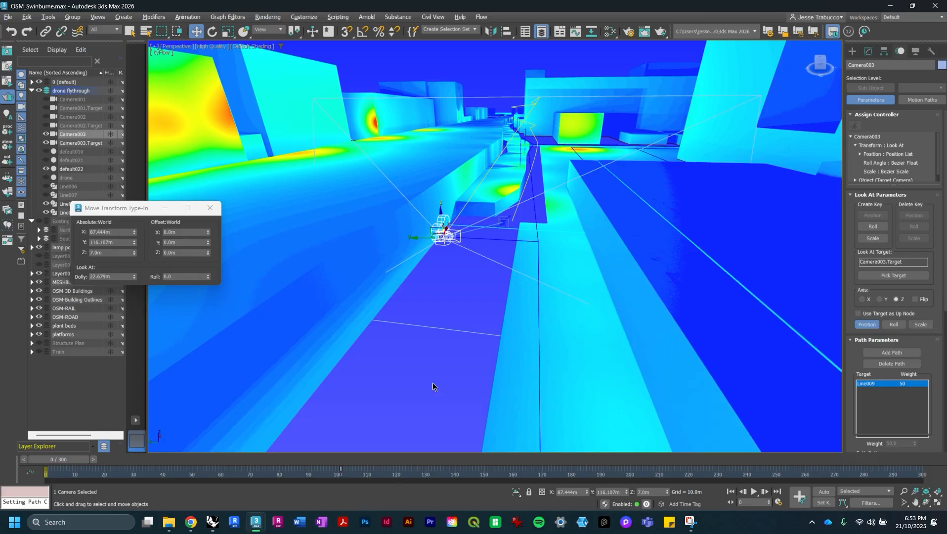
- Set the animation end time back to 100 frames in the time configuration
left_click(188, 17)
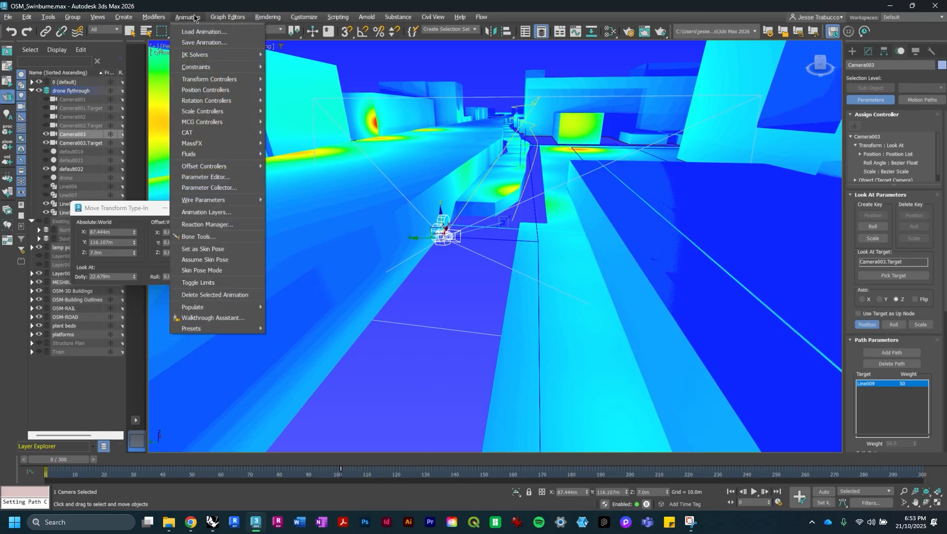
left_click(777, 503)
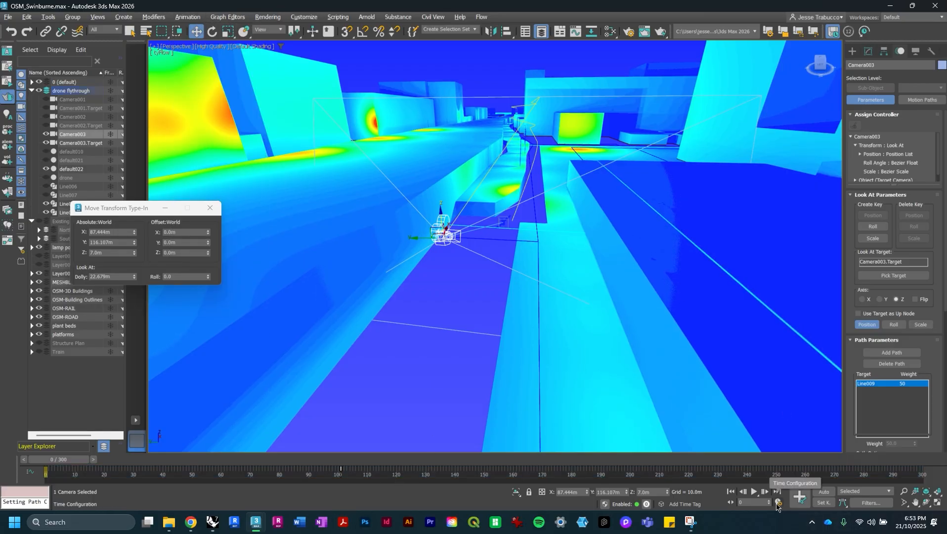
left_click(778, 502)
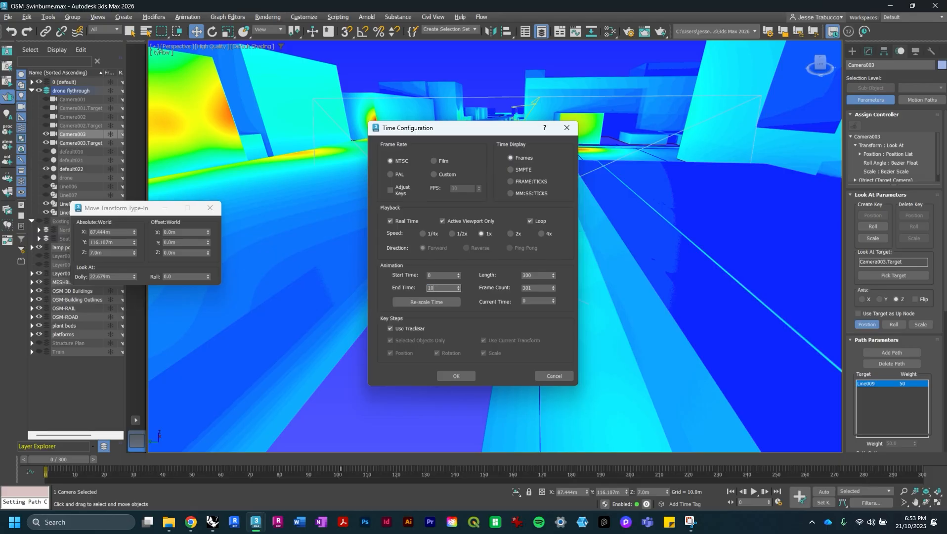
left_click(456, 376)
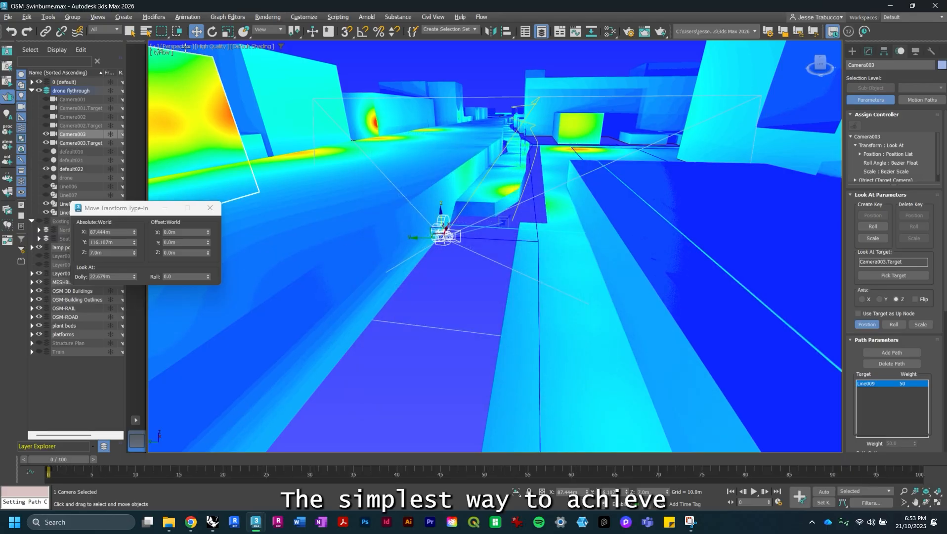
- Switch to the Camera003 view, play the flythrough preview, then stop and rewind it
left_click(177, 47)
mouse_move(274, 56)
left_click(299, 78)
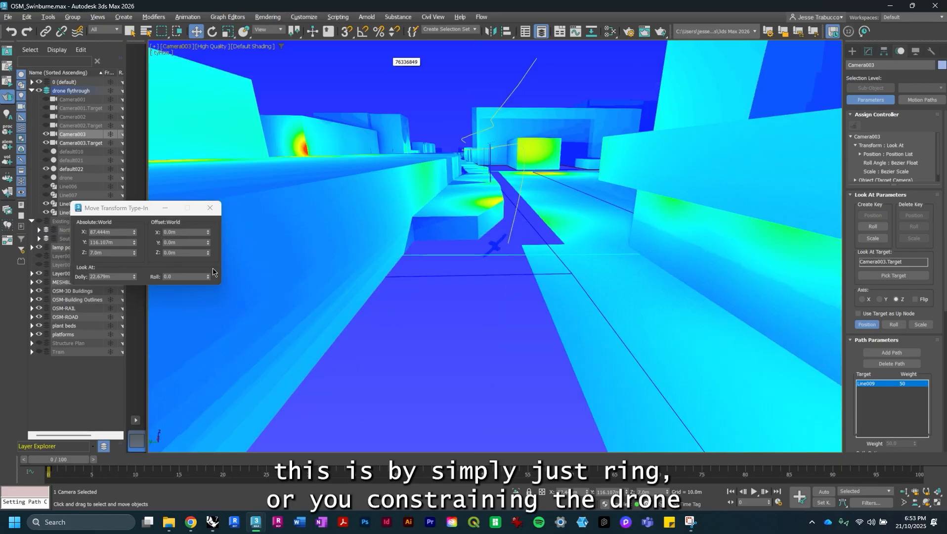
left_click(758, 493)
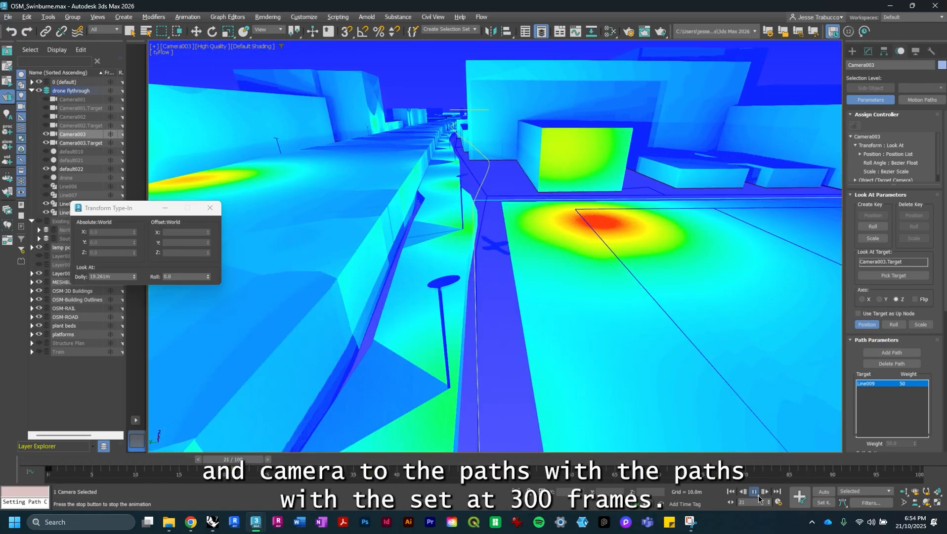
left_click(755, 493)
left_click_drag(345, 467, 218, 459)
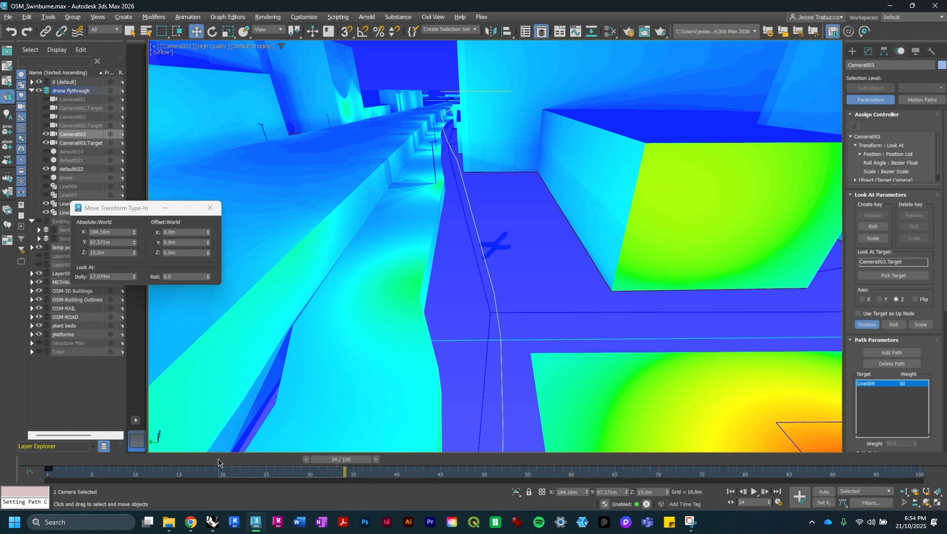
left_click_drag(343, 460, 55, 460)
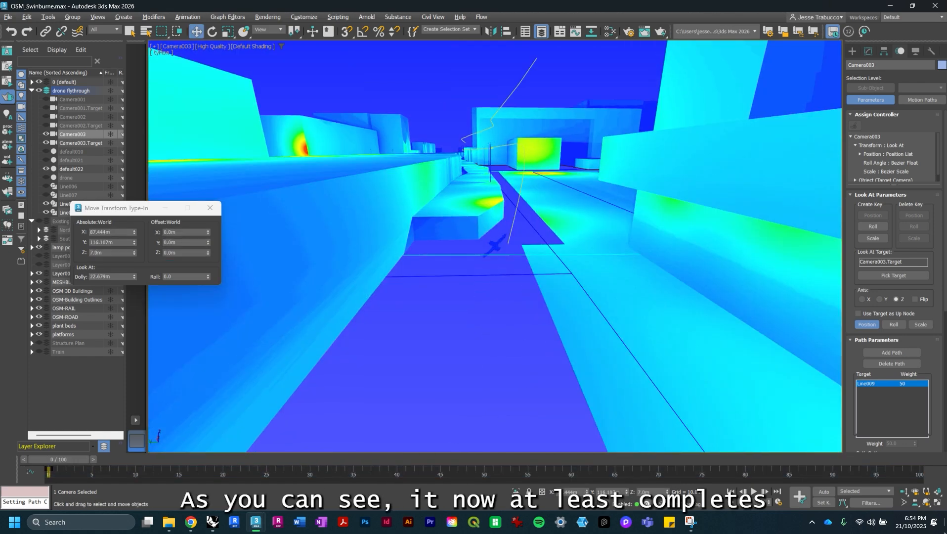
- Set the animation end time to 300 frames in the time configuration
left_click(778, 502)
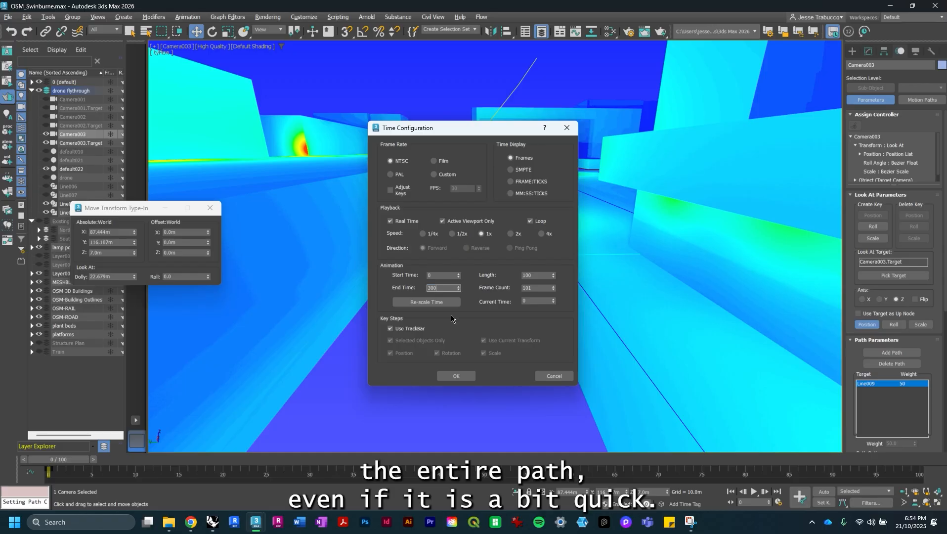
left_click(456, 375)
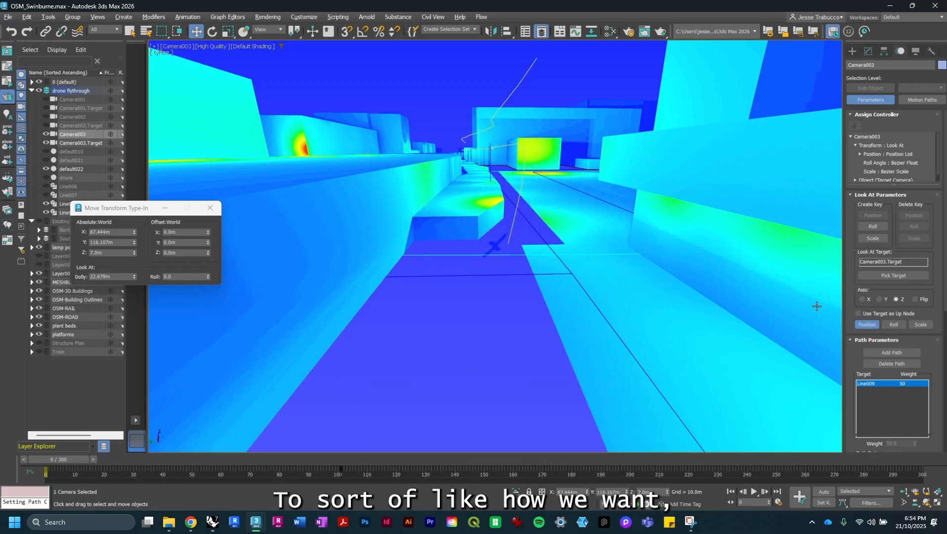
- Switch to the Perspective view, select the camera and move its path end keyframe to frame 301
left_click(497, 242)
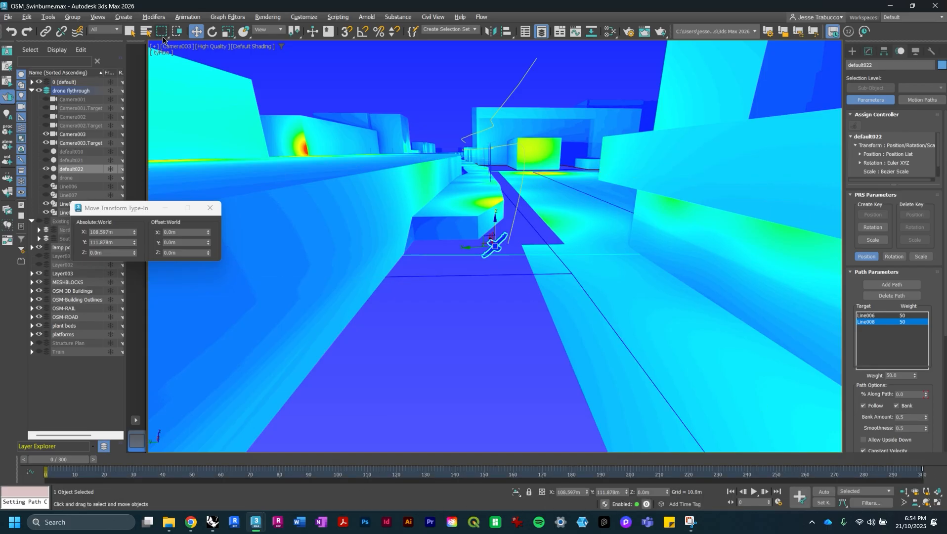
left_click(172, 49)
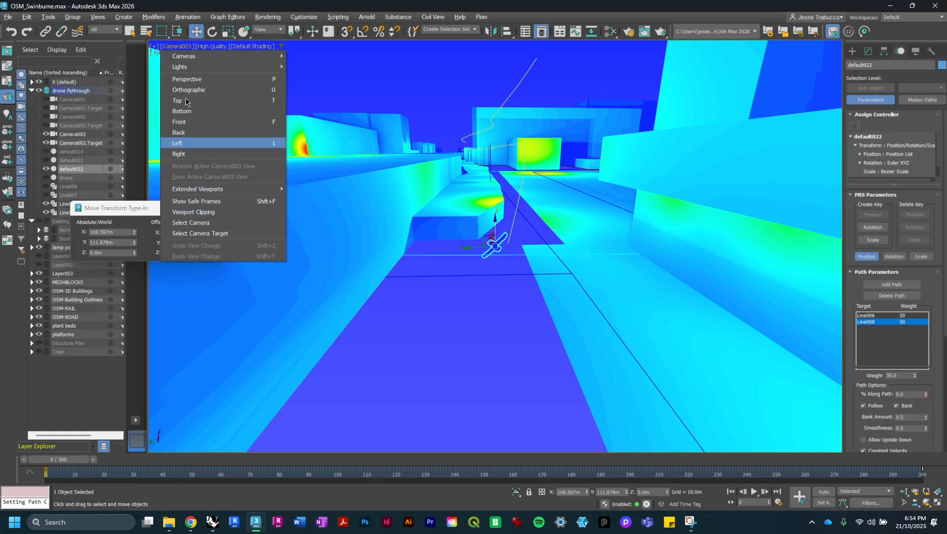
left_click(187, 79)
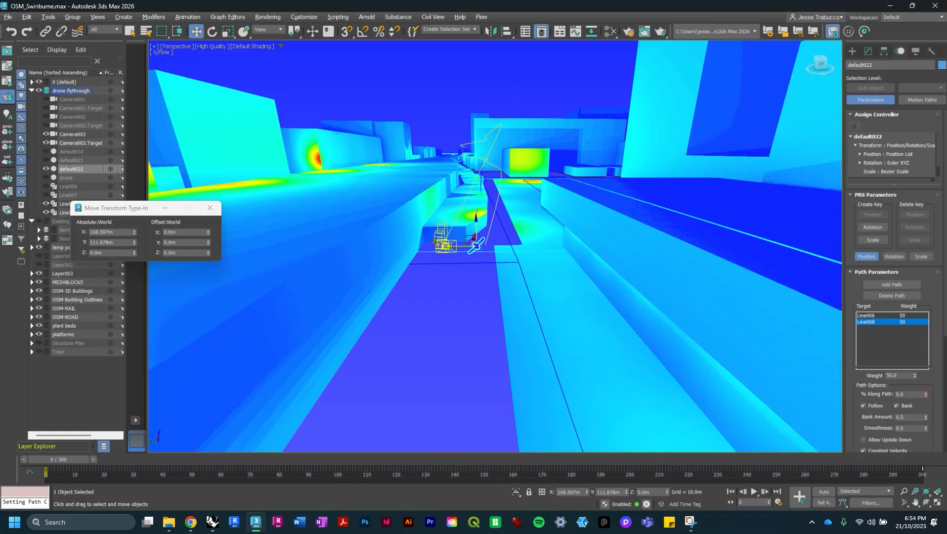
left_click(436, 242)
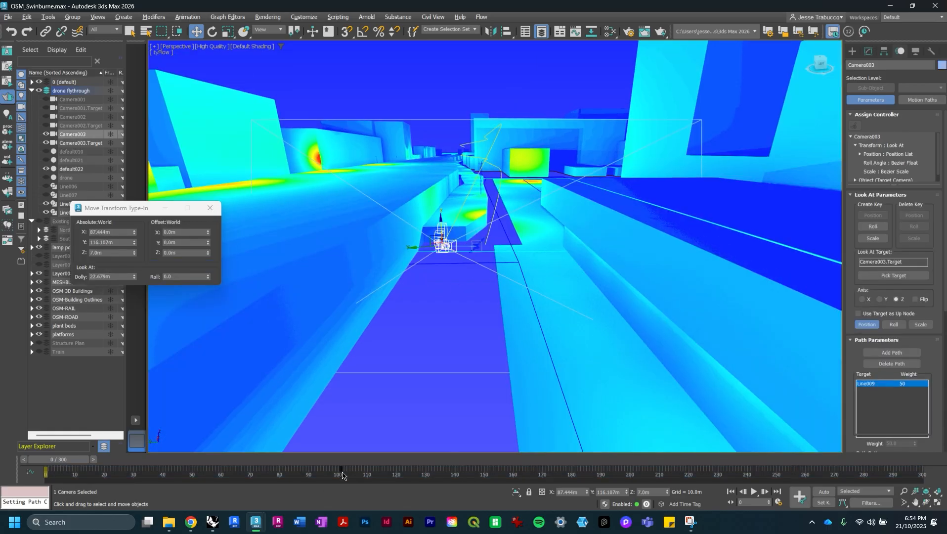
left_click_drag(342, 476, 558, 496)
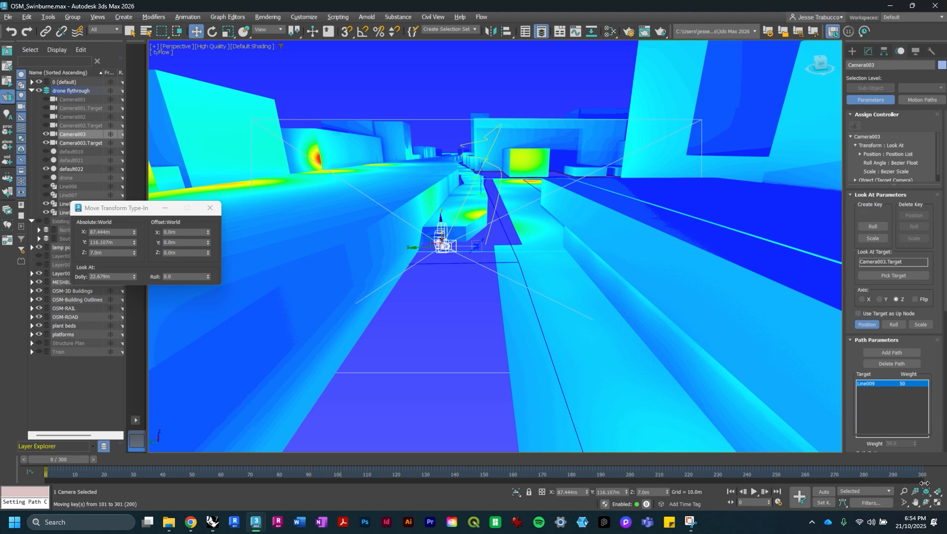
- Switch to the Camera003 view and play the 300-frame flythrough preview
left_click(181, 47)
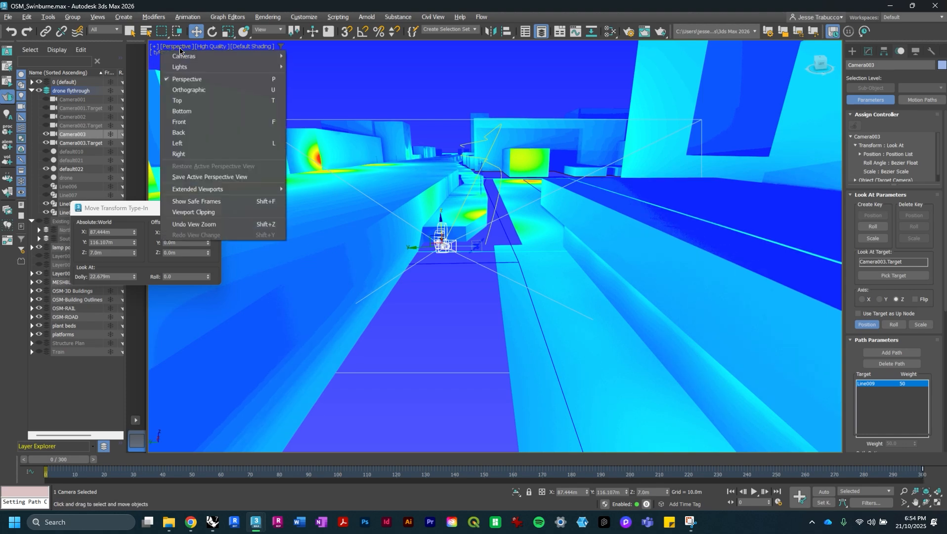
mouse_move(182, 56)
left_click(300, 77)
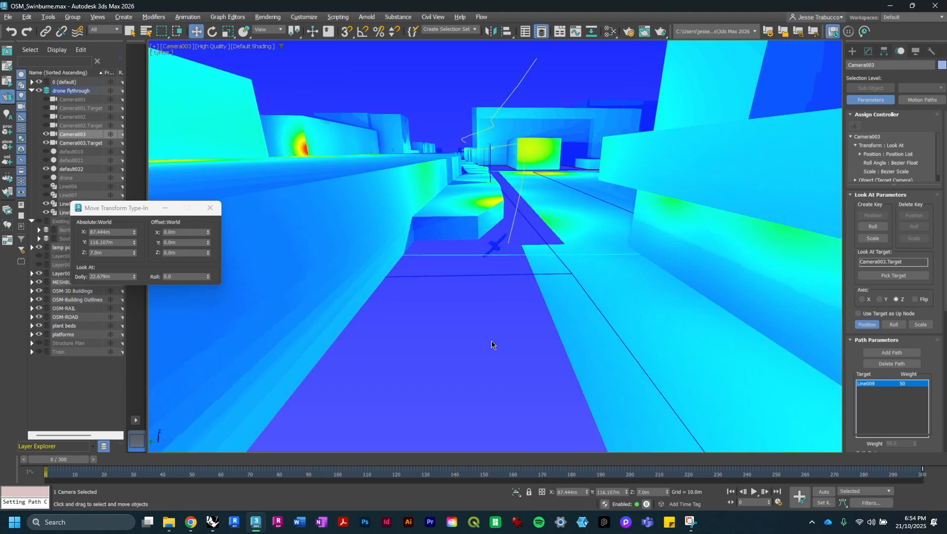
left_click(752, 493)
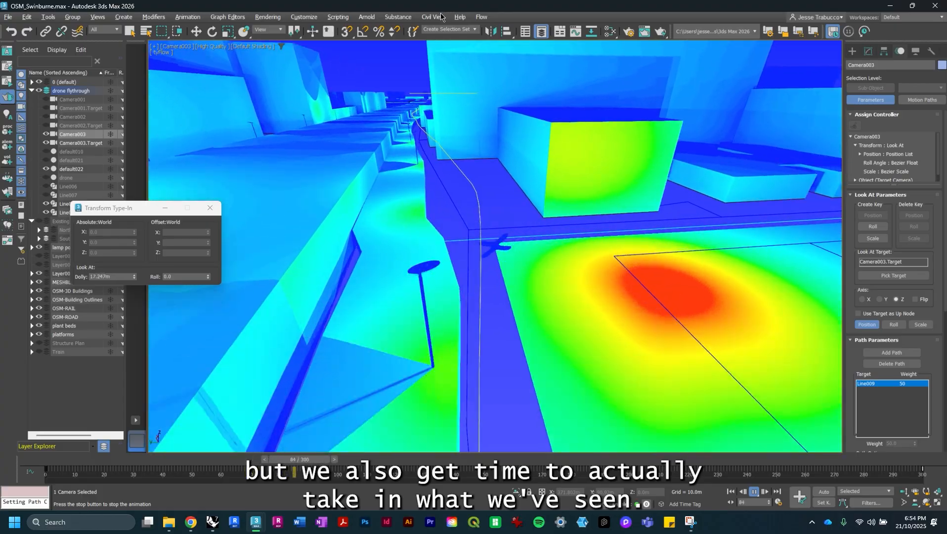
left_click(441, 18)
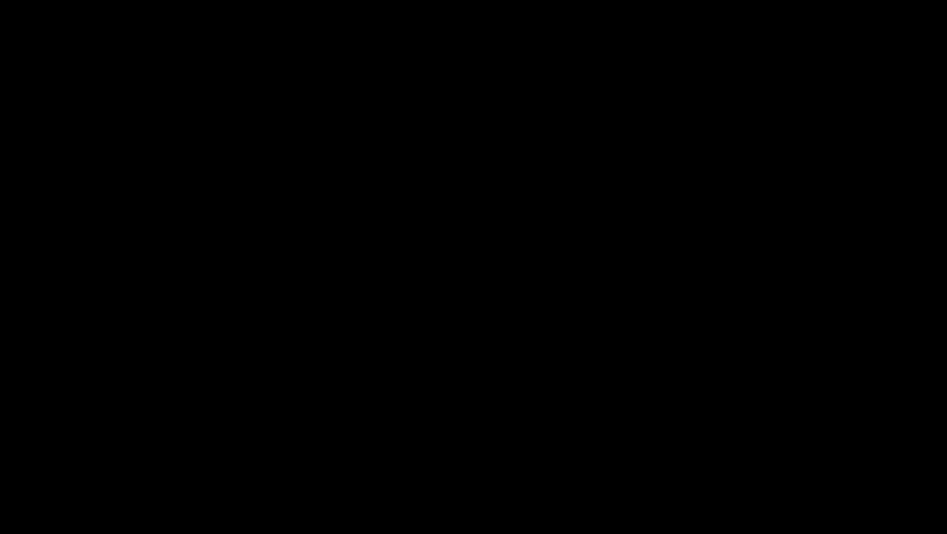